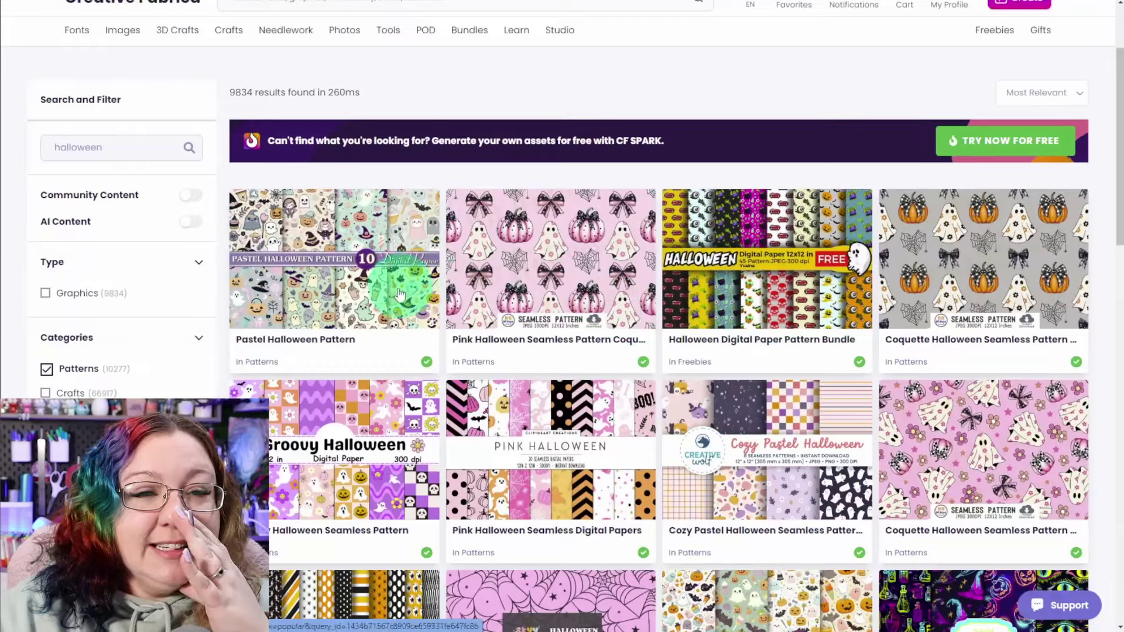
Download the Halloween Spiderweb Stars Pattern and the Neon Halloween Digital Paper graphics from the Halloween pattern results.
scroll(527, 306, "down", 5)
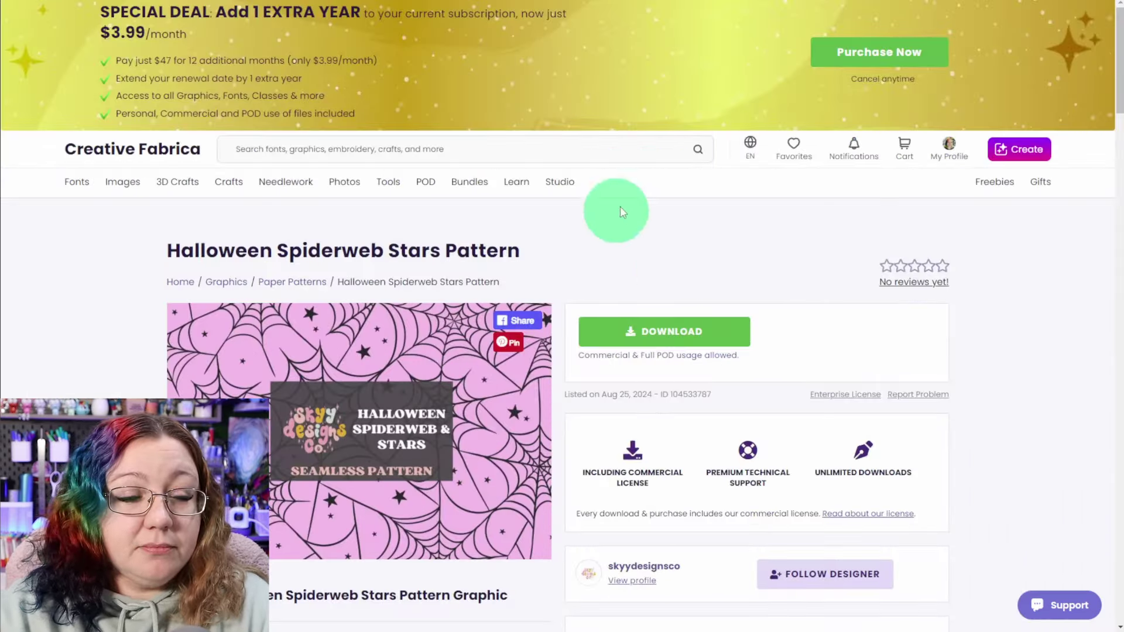
left_click(688, 341)
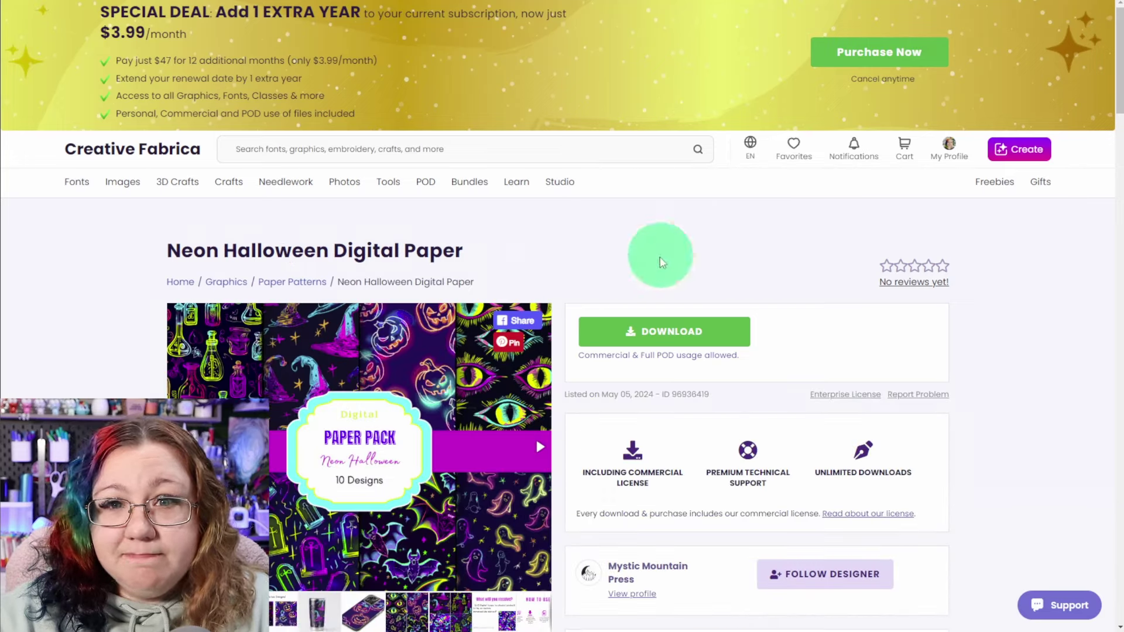
left_click(672, 336)
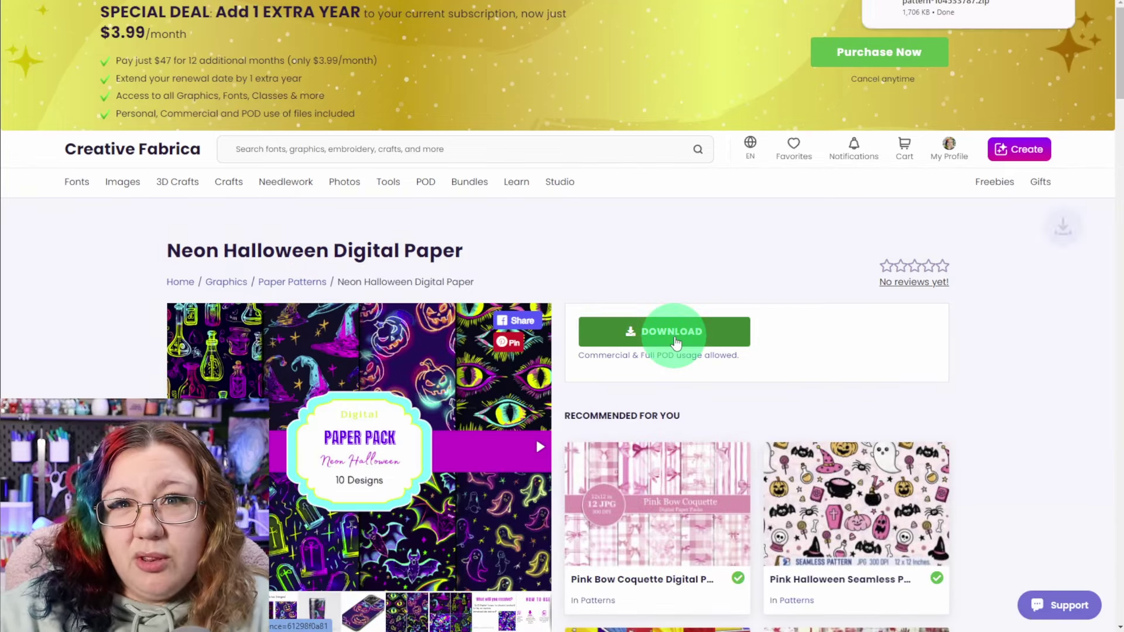
Extract IMG_6885 (1).jpeg and the Neon Halloween1 folder from the downloaded archives into the 24-09-10 - Tear Open Treat Bag folder.
left_click(953, 9)
left_click(358, 219)
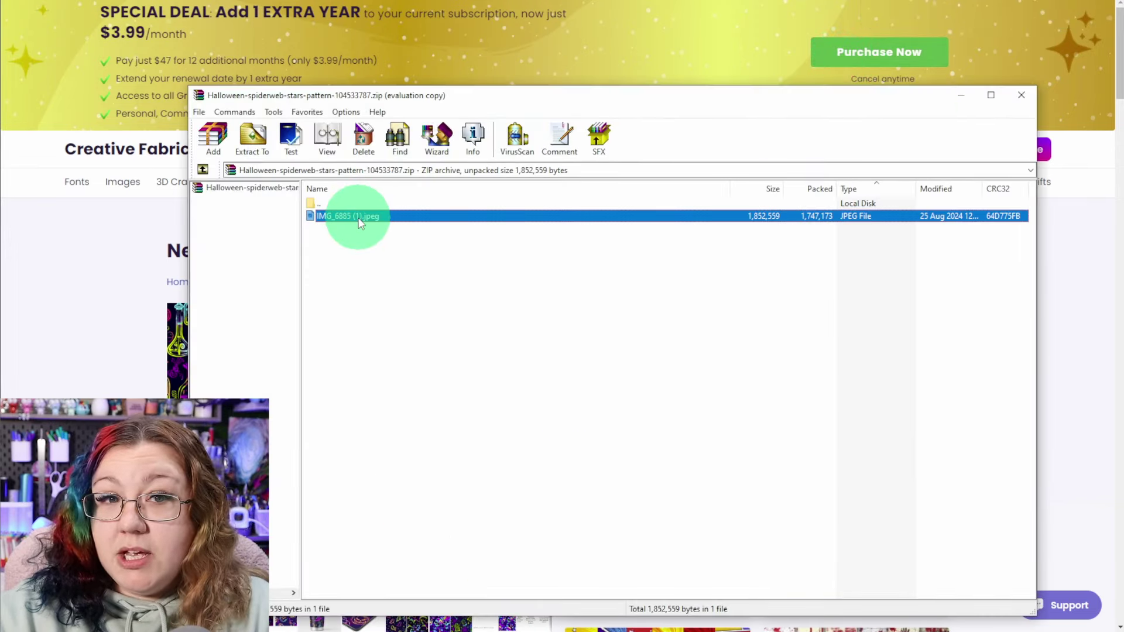
left_click(253, 139)
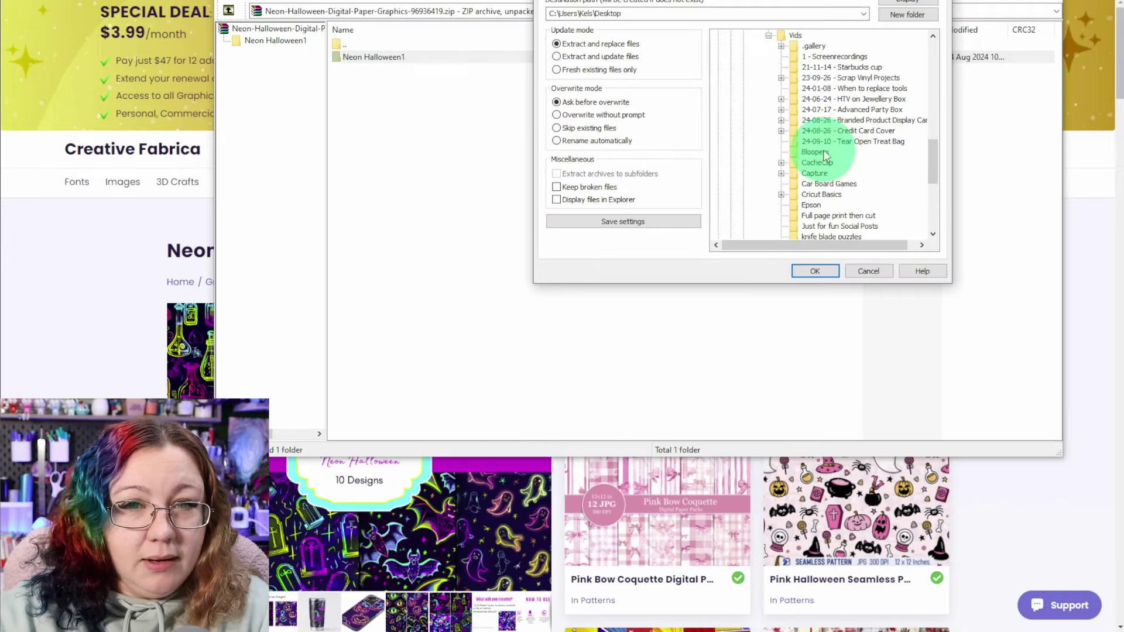
left_click(830, 141)
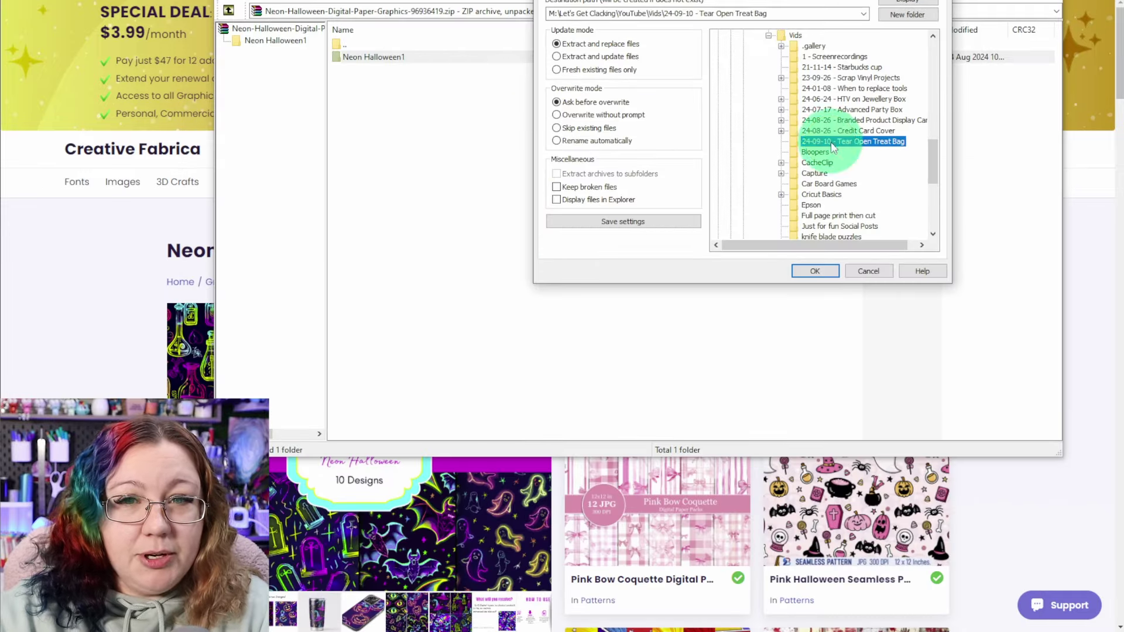
left_click(806, 270)
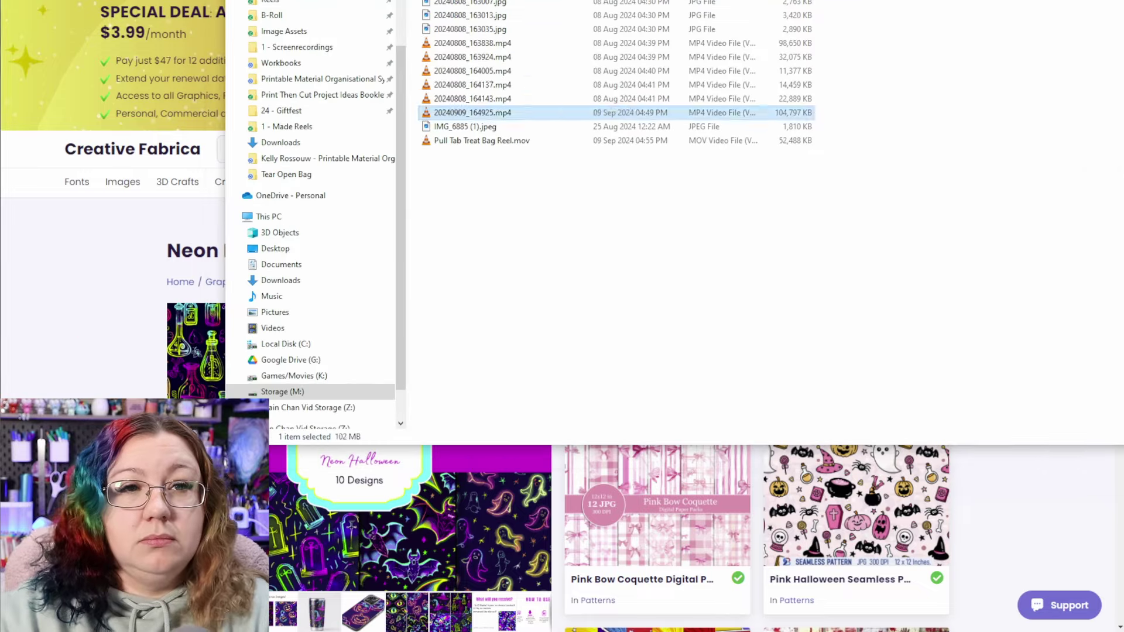
left_click(445, 2)
key("F2")
type("H")
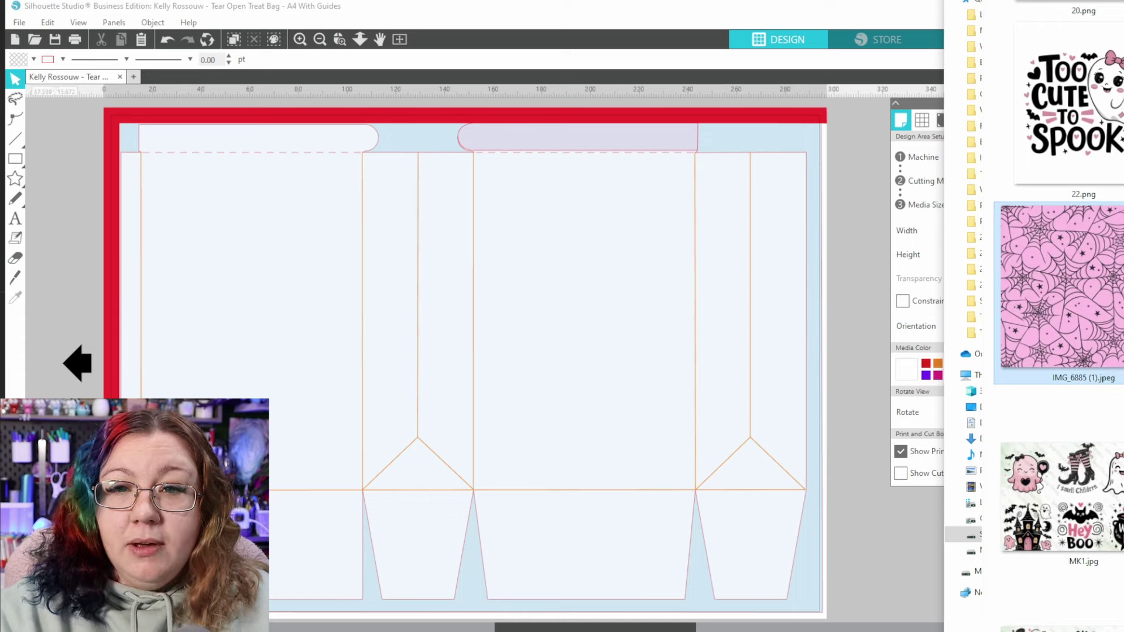
Switch to Silhouette Studio and fill the treat bag's background shape with the spiderweb image IMG_6885 (1).jpeg from the project folder.
left_click_drag(1090, 299, 817, 265)
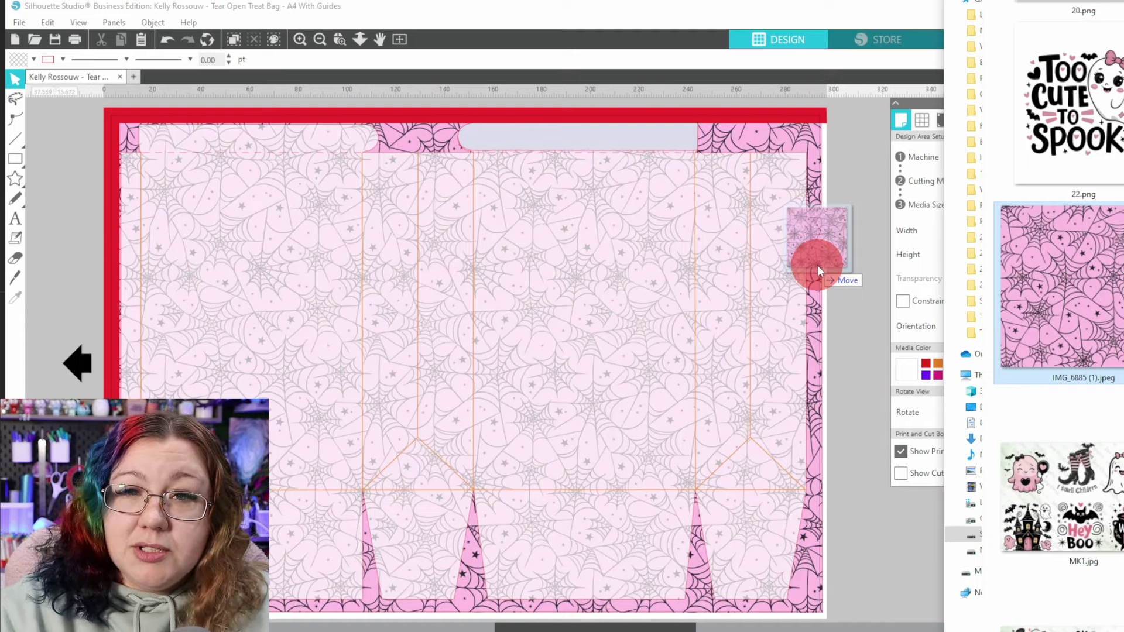
left_click_drag(818, 267, 677, 326)
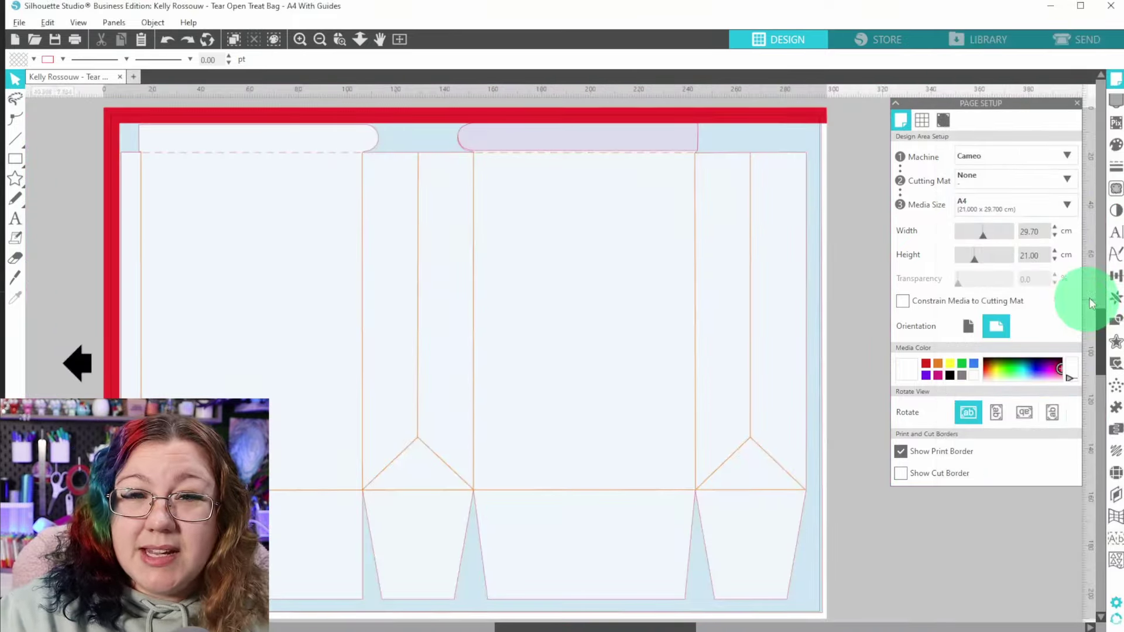
left_click_drag(1090, 297, 813, 311)
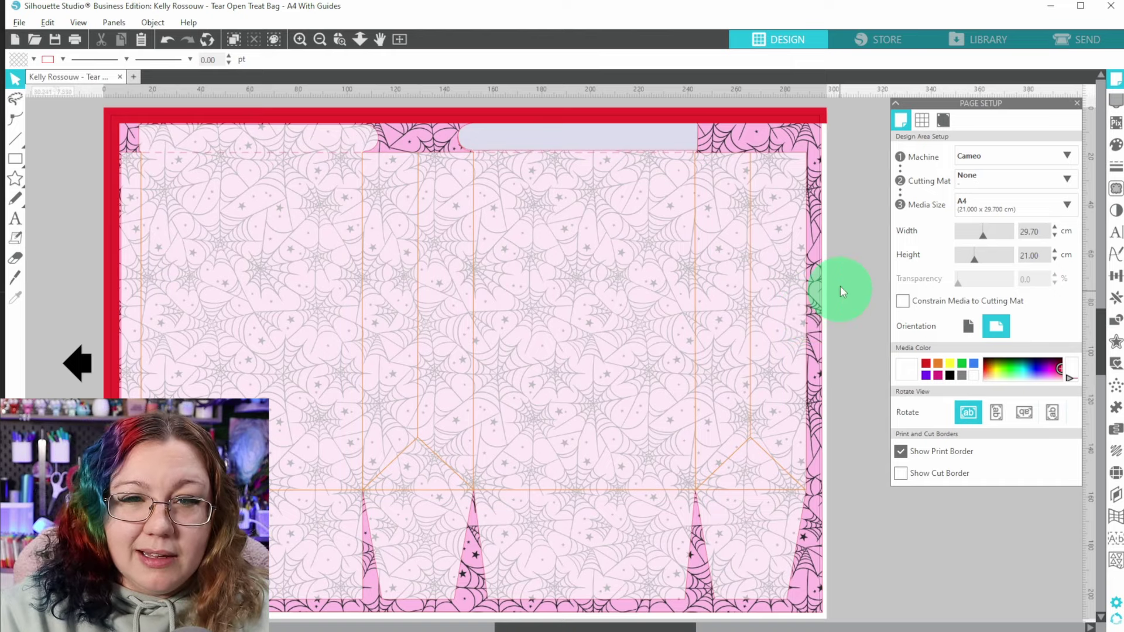
key("alt+Tab")
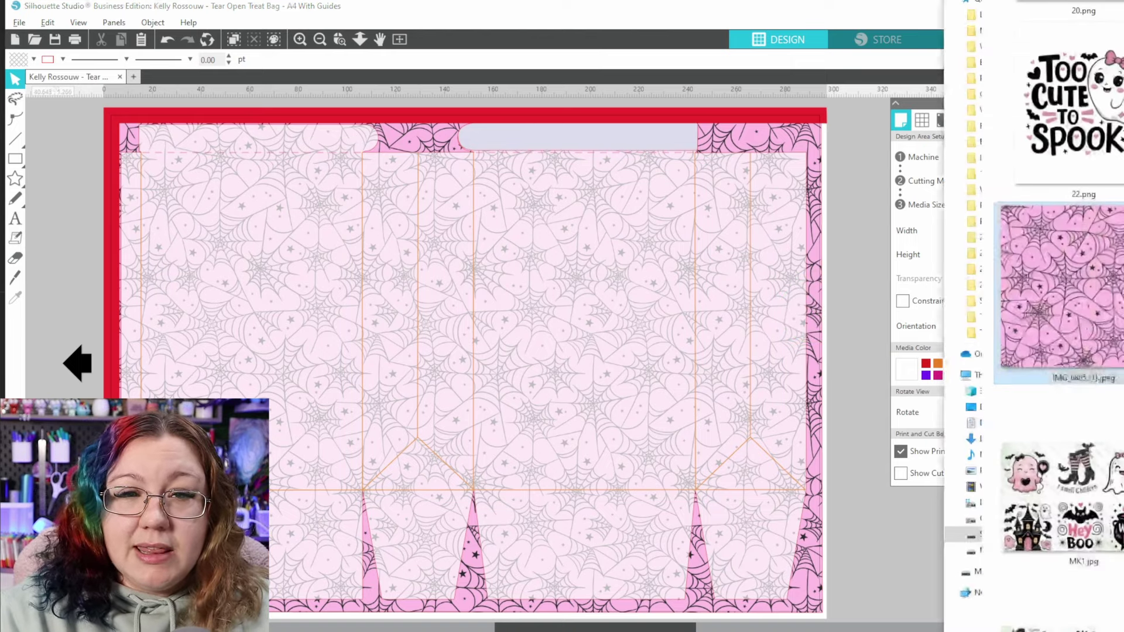
Set the scale of the background shape's spiderweb fill pattern to 30%.
left_click(876, 213)
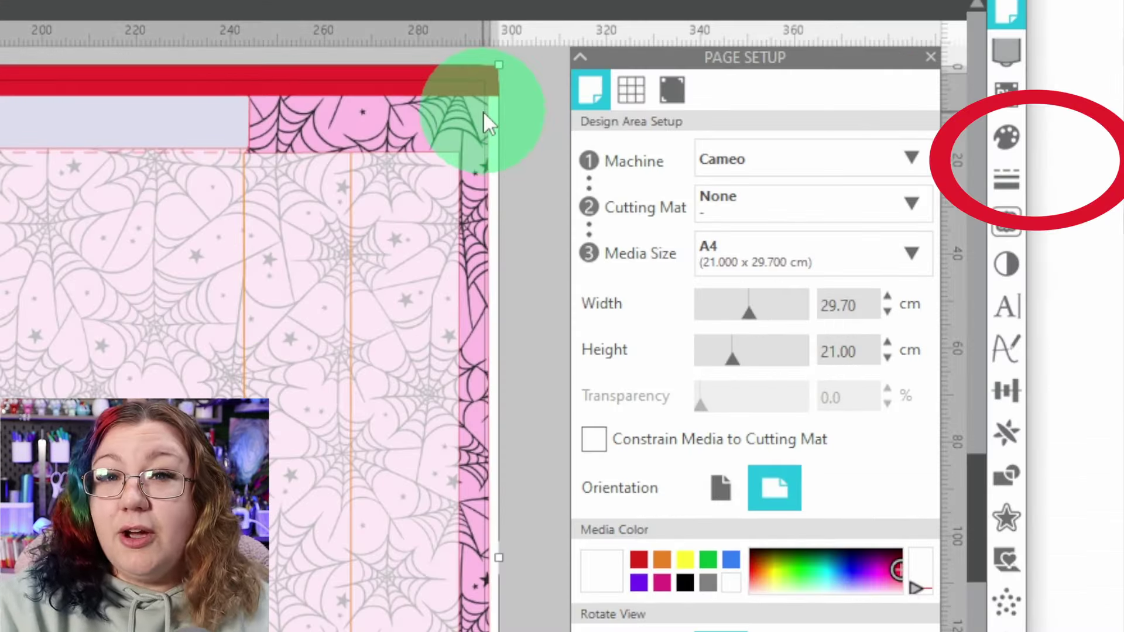
left_click(1007, 141)
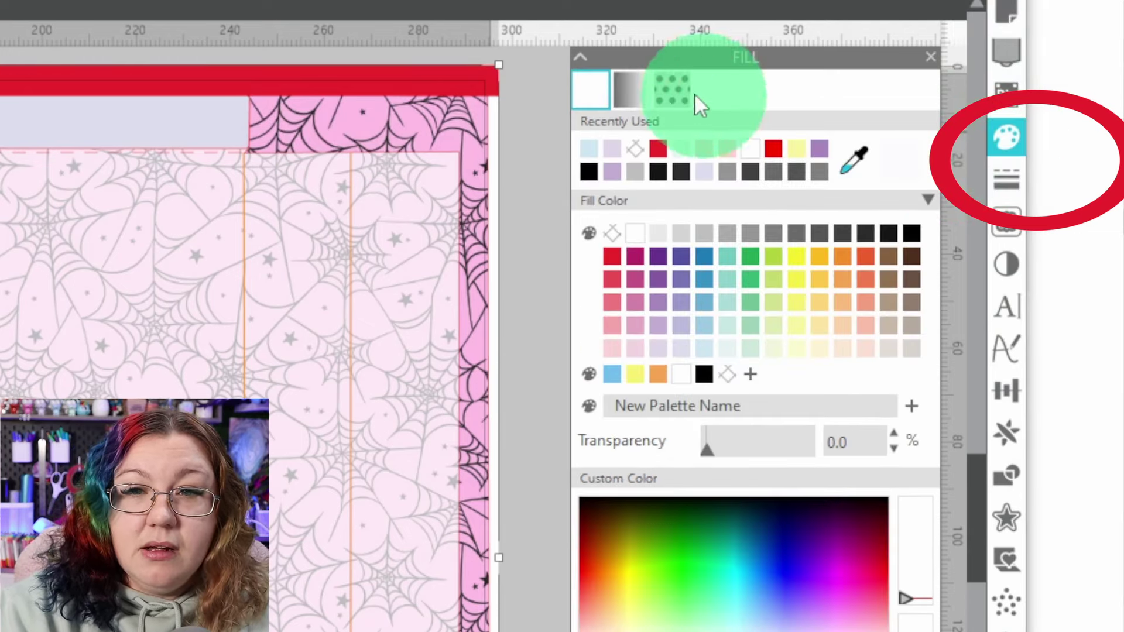
left_click(673, 89)
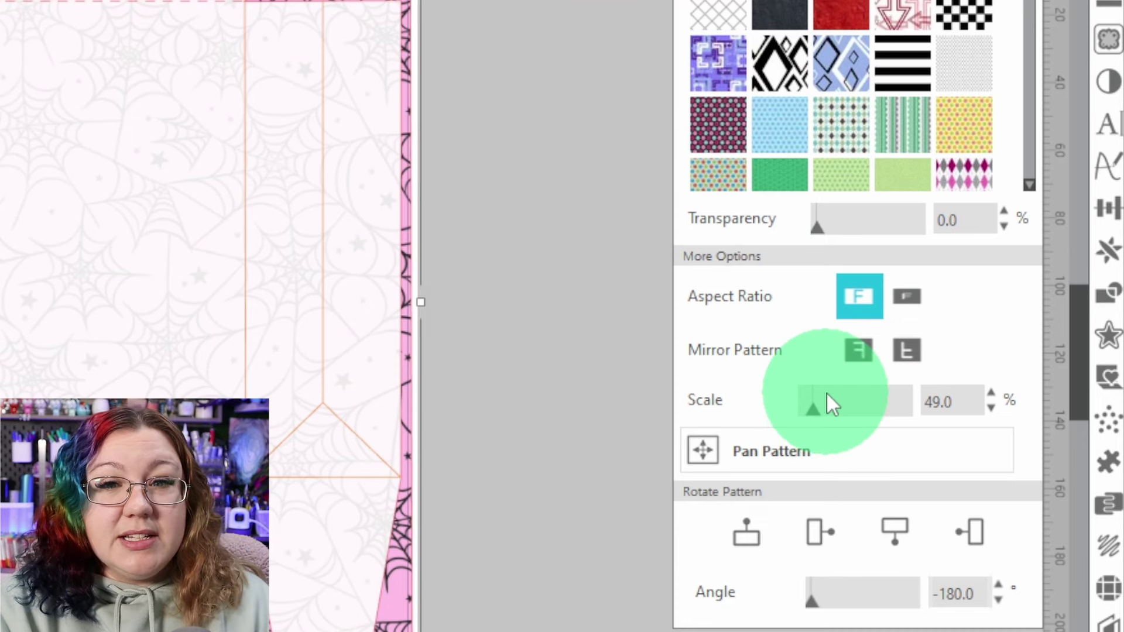
left_click_drag(833, 411, 803, 405)
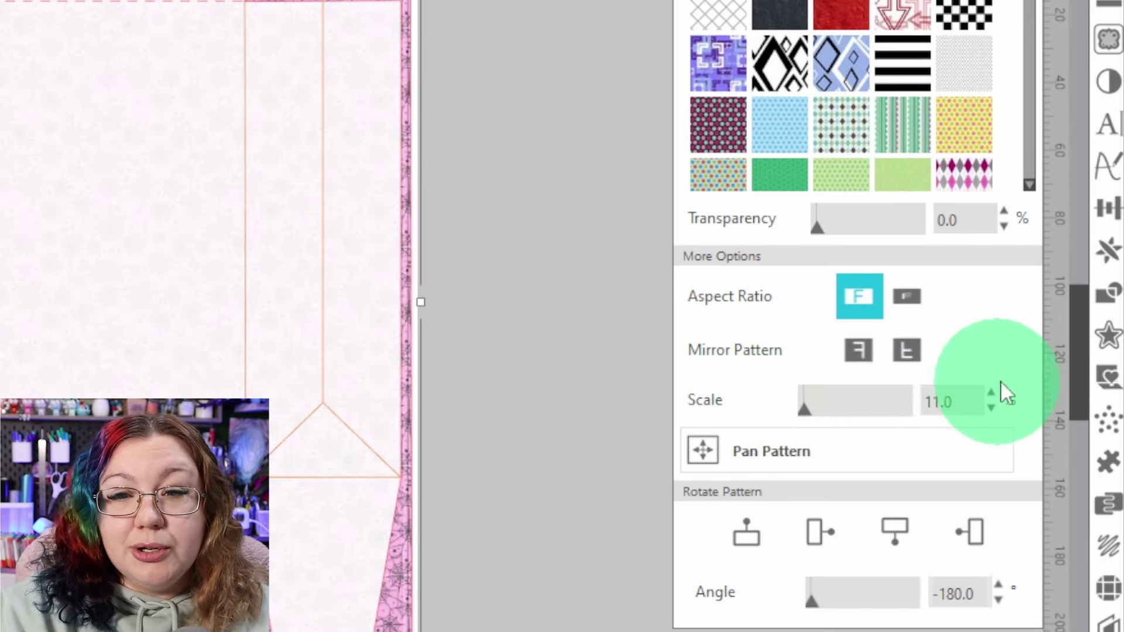
left_click(990, 393)
left_click_drag(989, 393, 989, 393)
left_click(990, 394)
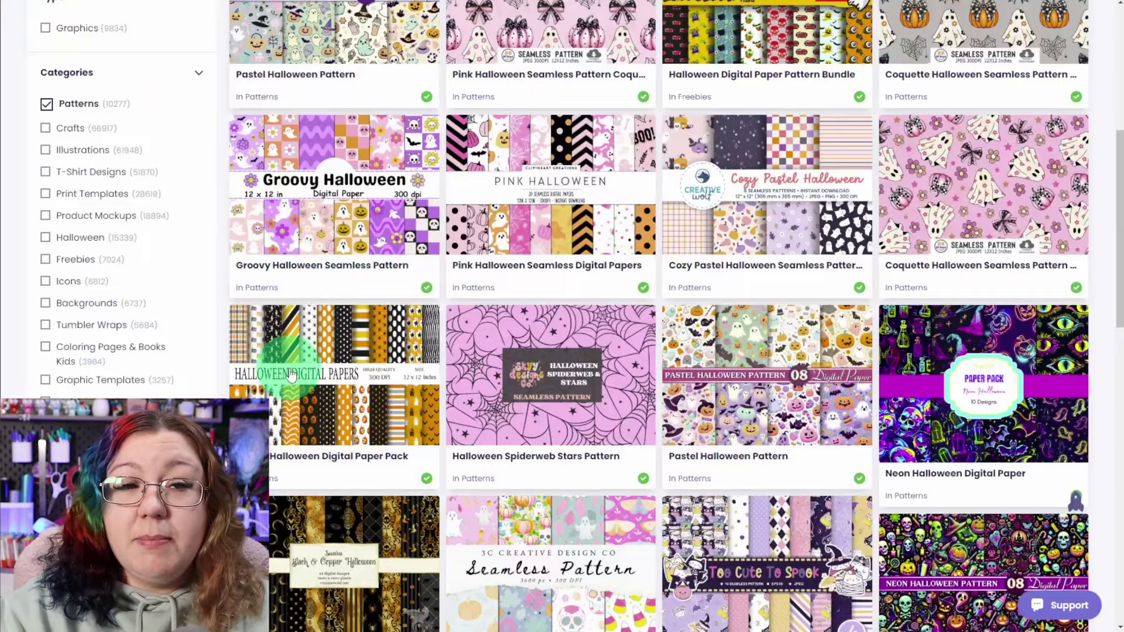
Switch to Creative Fabrica, remove the Patterns filter from the Halloween search, and download the Cute Halloween Clipart Sublimation graphic.
scroll(251, 339, "up", 5)
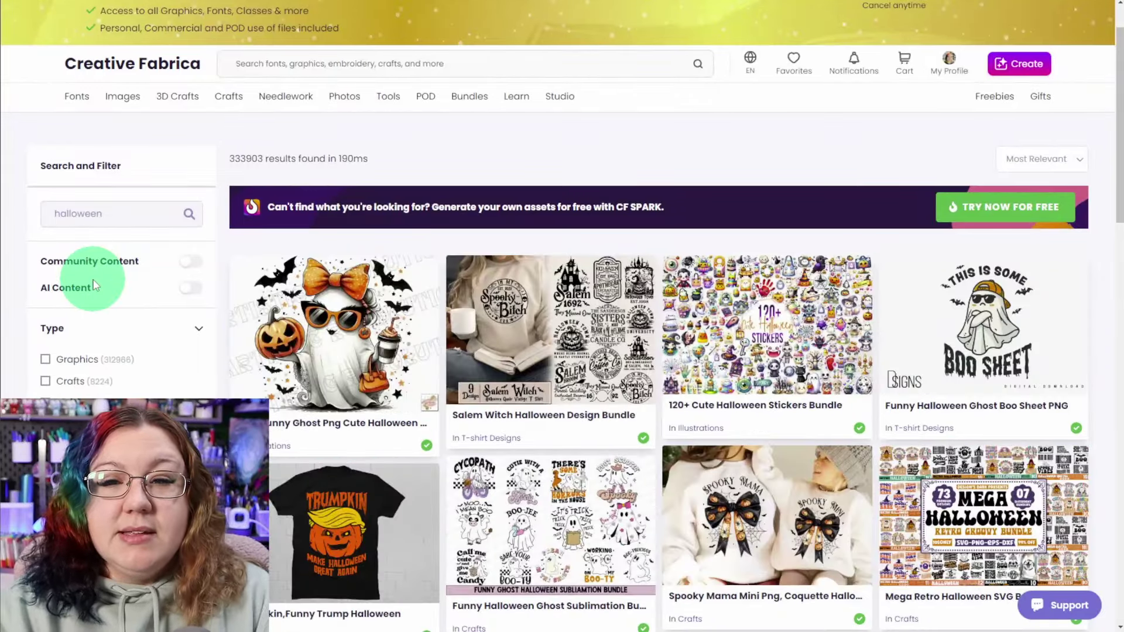
scroll(451, 446, "down", 15)
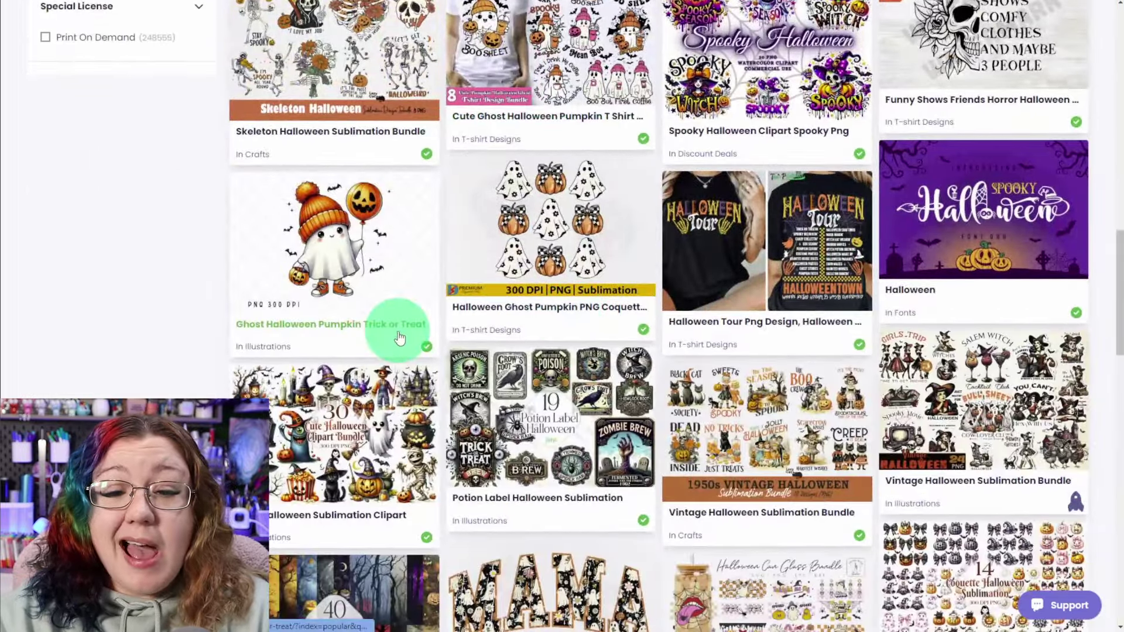
scroll(400, 337, "down", 5)
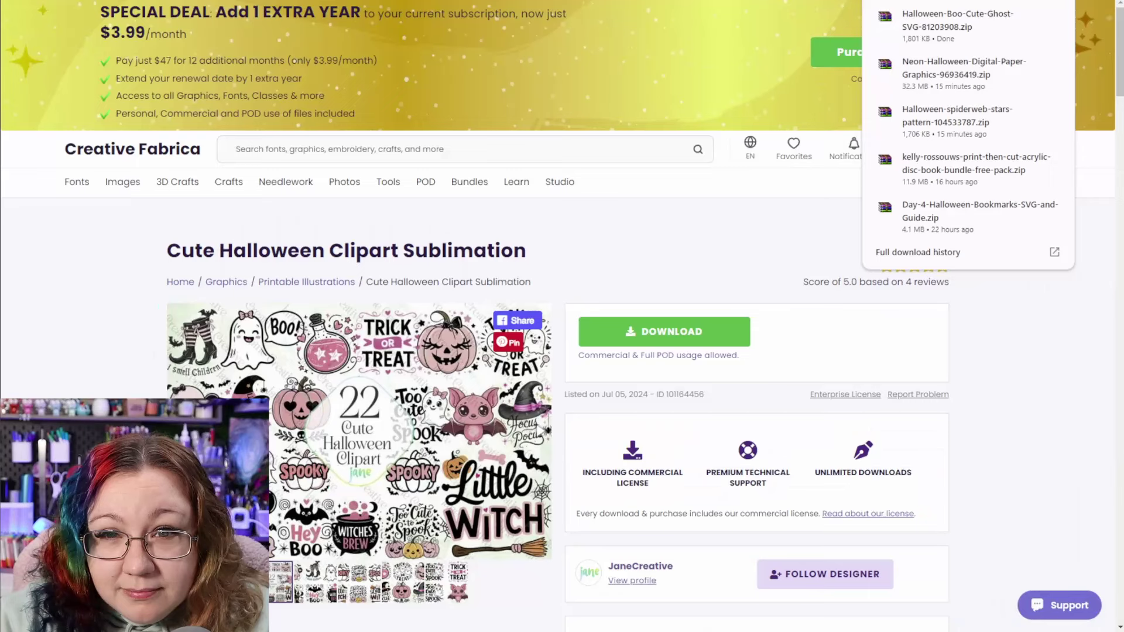
left_click(665, 328)
Extract booghostgirl.png from the Halloween Boo Cute Ghost archive into the treat bag project folder.
left_click(394, 110)
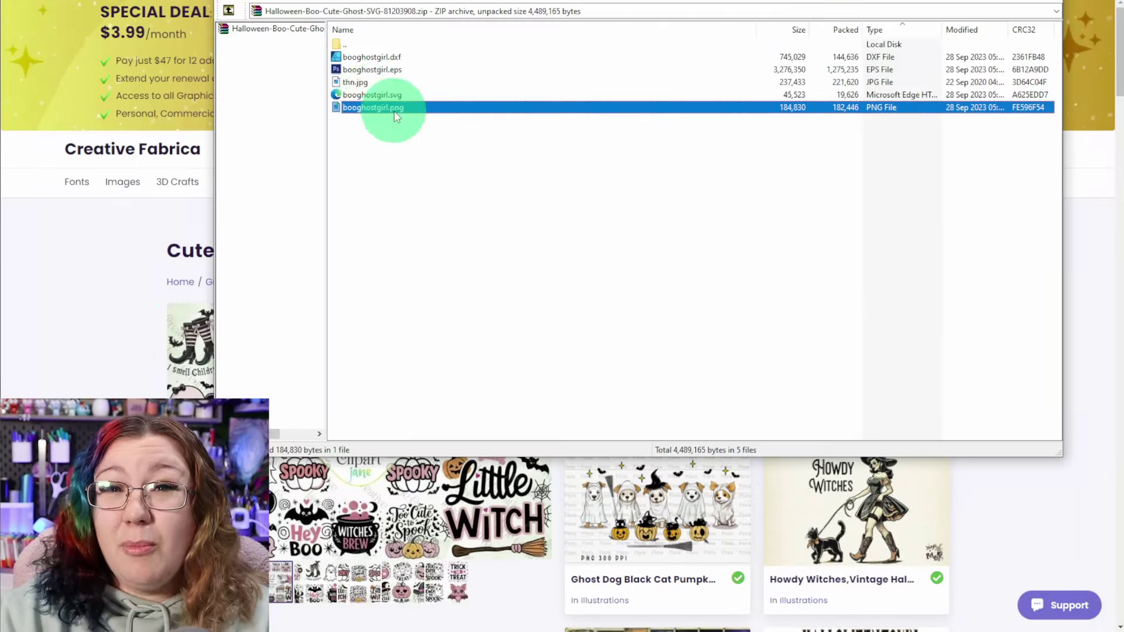
left_click(246, 54)
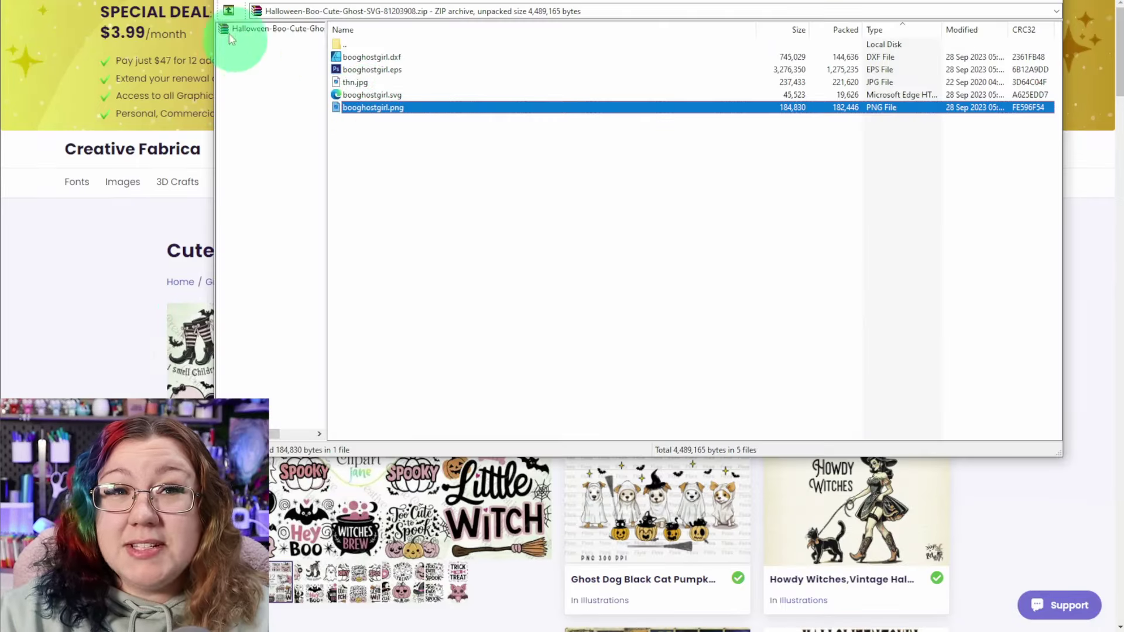
key("alt+e")
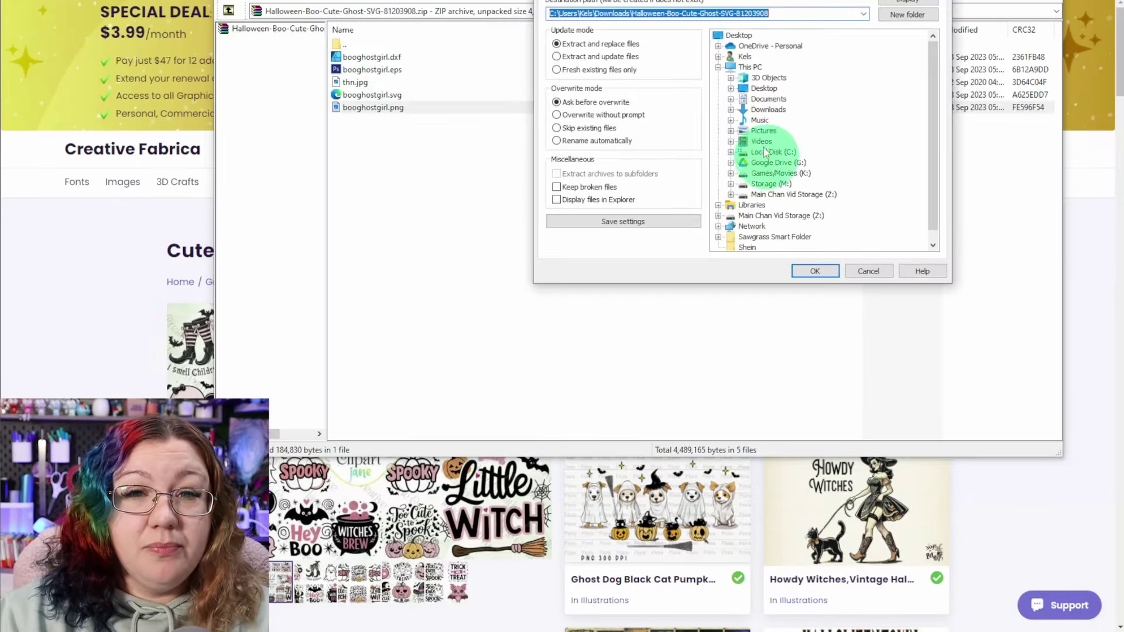
left_click(764, 88)
left_click(738, 36)
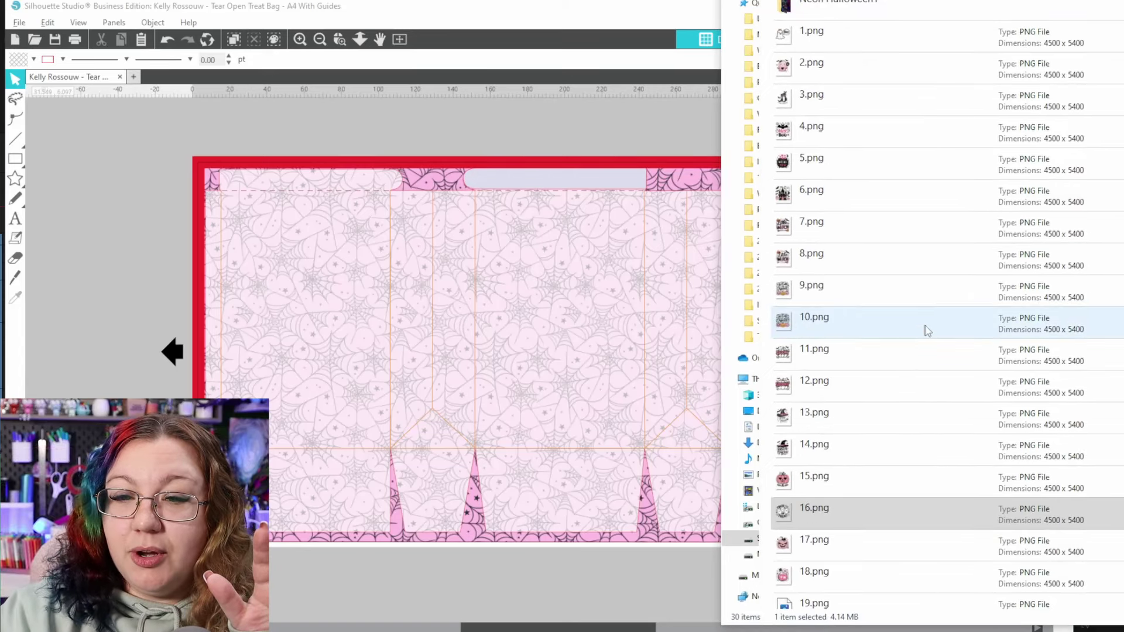
Enlarge the file thumbnails in the project folder and look through the Halloween clipart images.
scroll(914, 349, "down", 3)
scroll(911, 339, "down", 1)
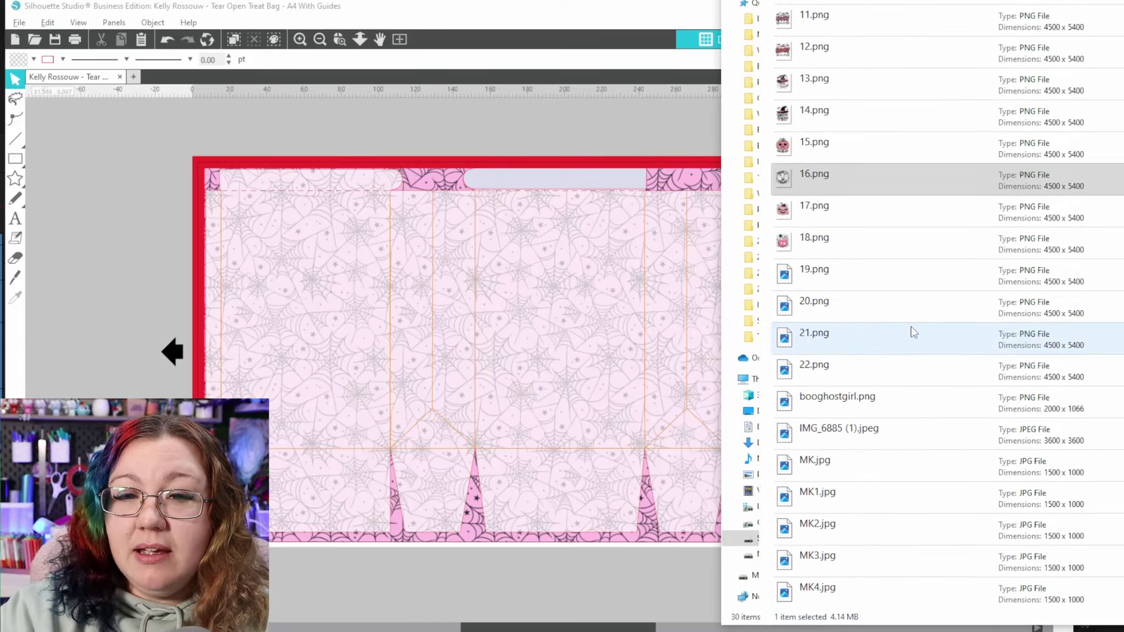
scroll(911, 332, "up", 5, "ctrl")
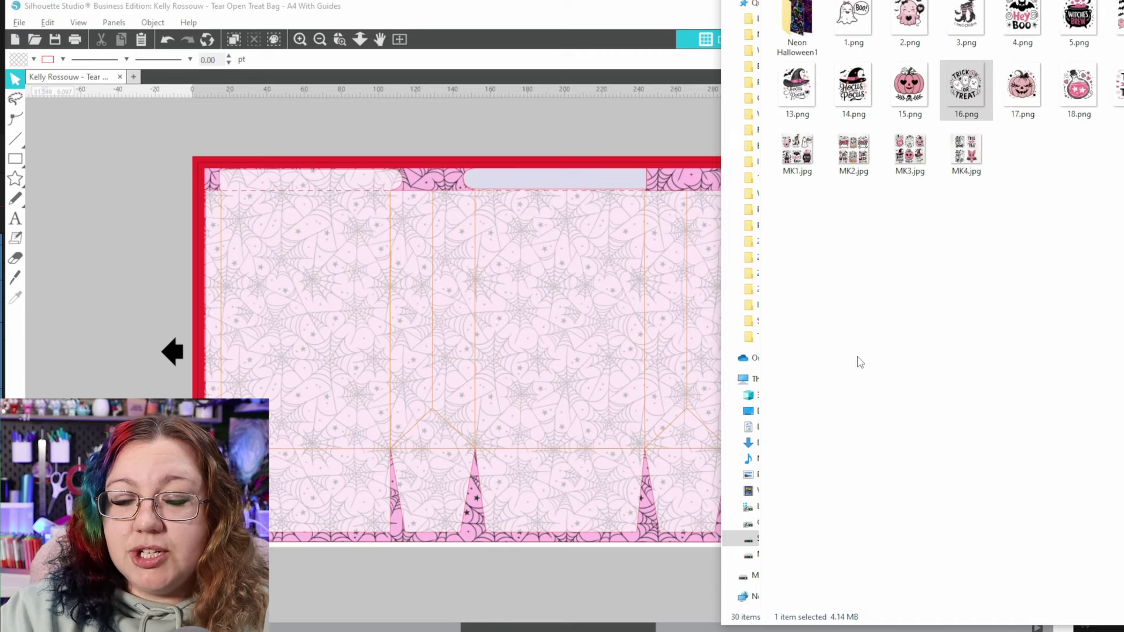
scroll(860, 362, "up", 4, "ctrl")
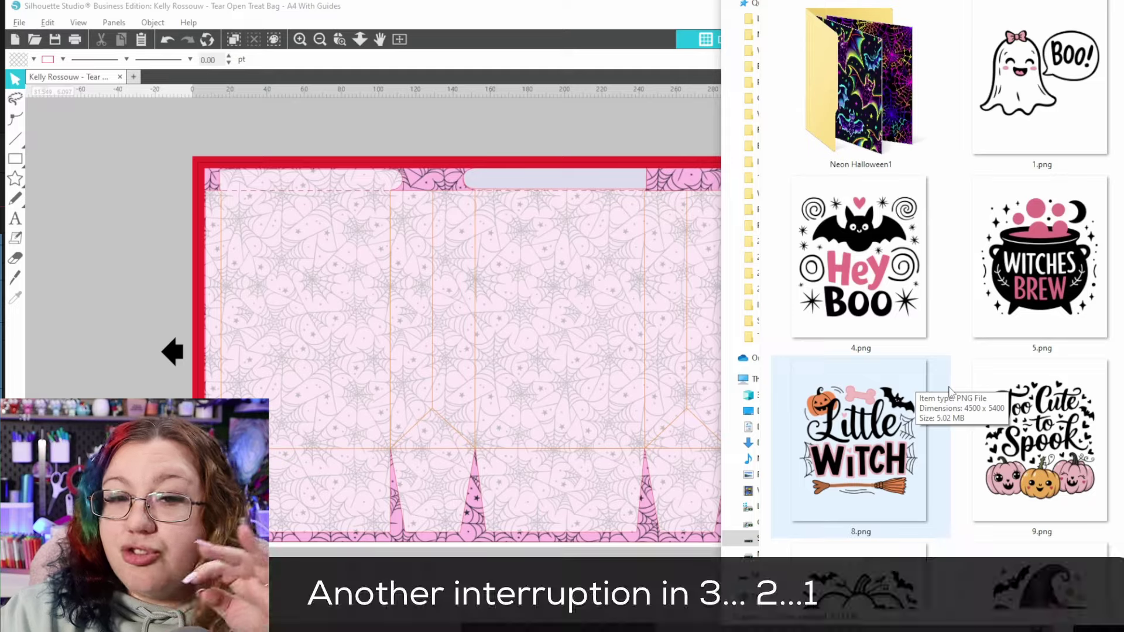
scroll(950, 393, "down", 5)
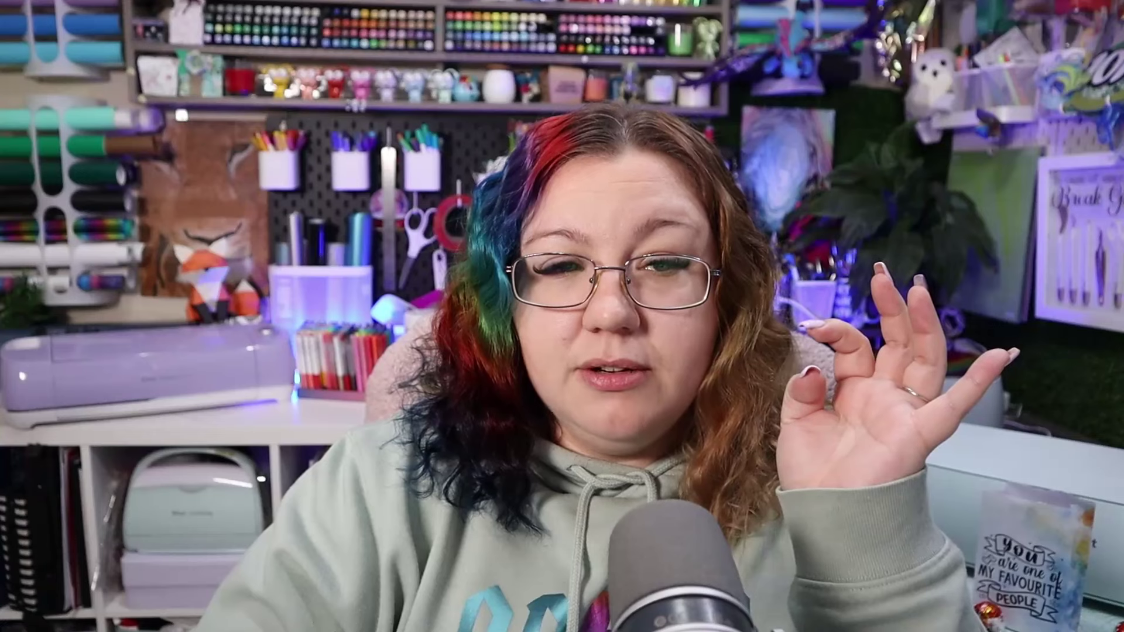
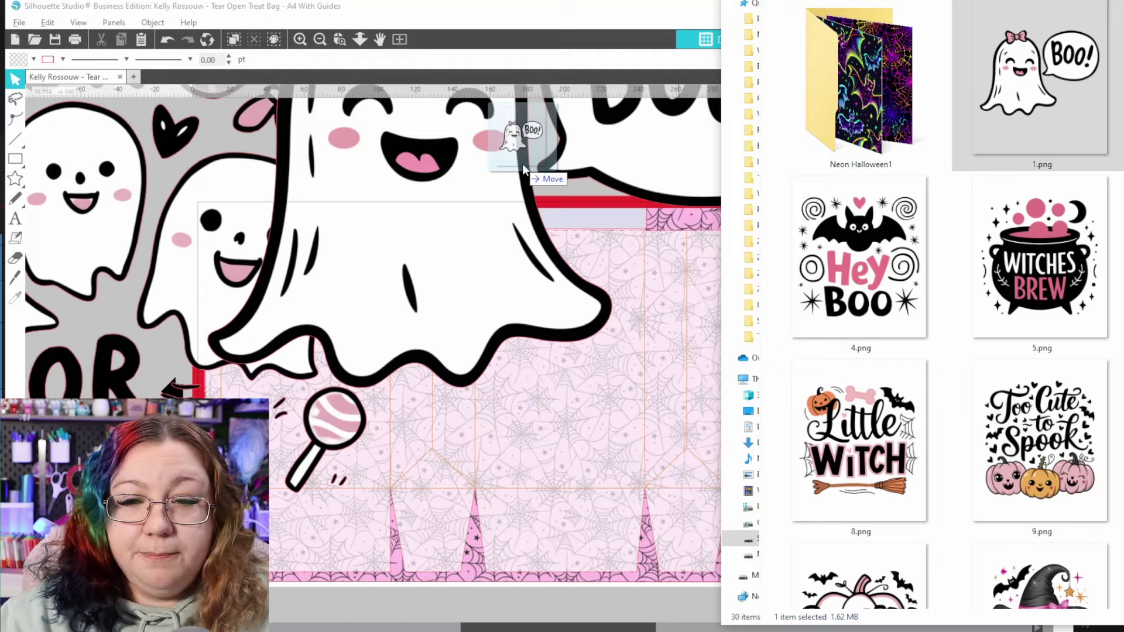
Place booghostgirl.png from the project folder into the Silhouette Studio design, below the treat bag template.
scroll(948, 316, "down", 10)
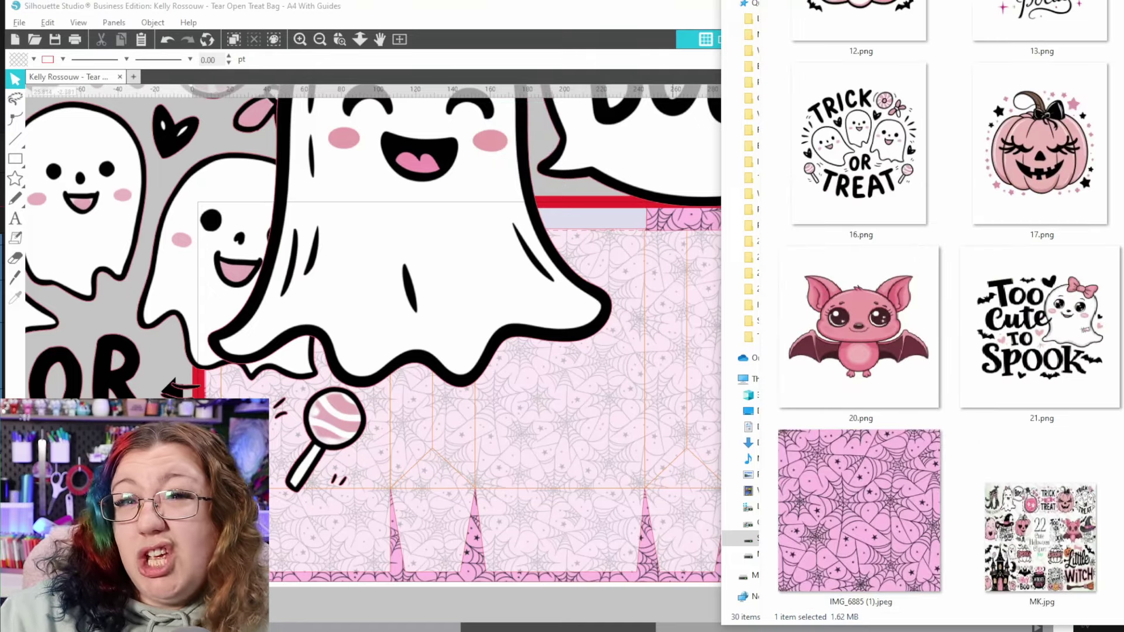
left_click_drag(1040, 536, 517, 613)
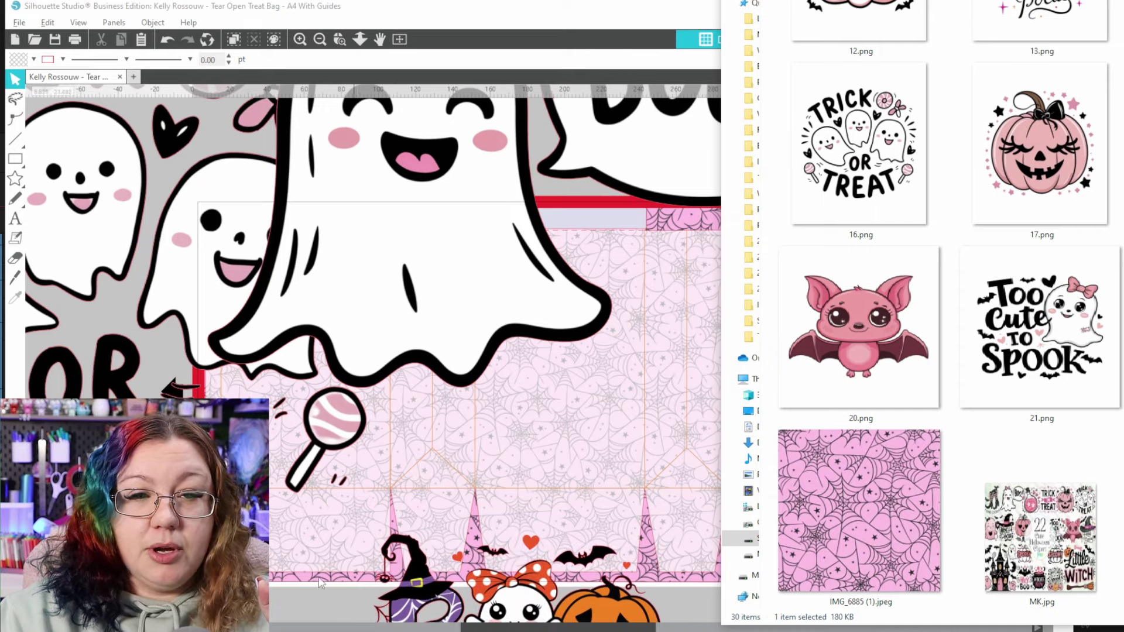
scroll(327, 587, "down", 2)
left_click(371, 533)
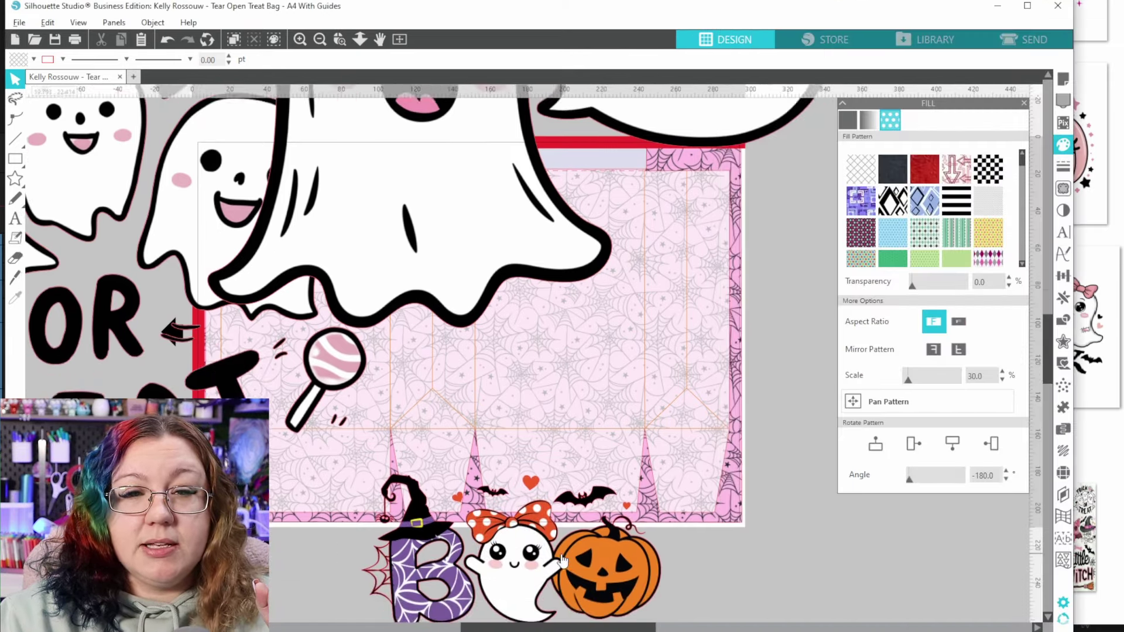
Resize the BOO ghost and pumpkin image to about 8.51 × 4.41 cm and position it on the bag's leftmost lower flap.
scroll(562, 561, "down", 4)
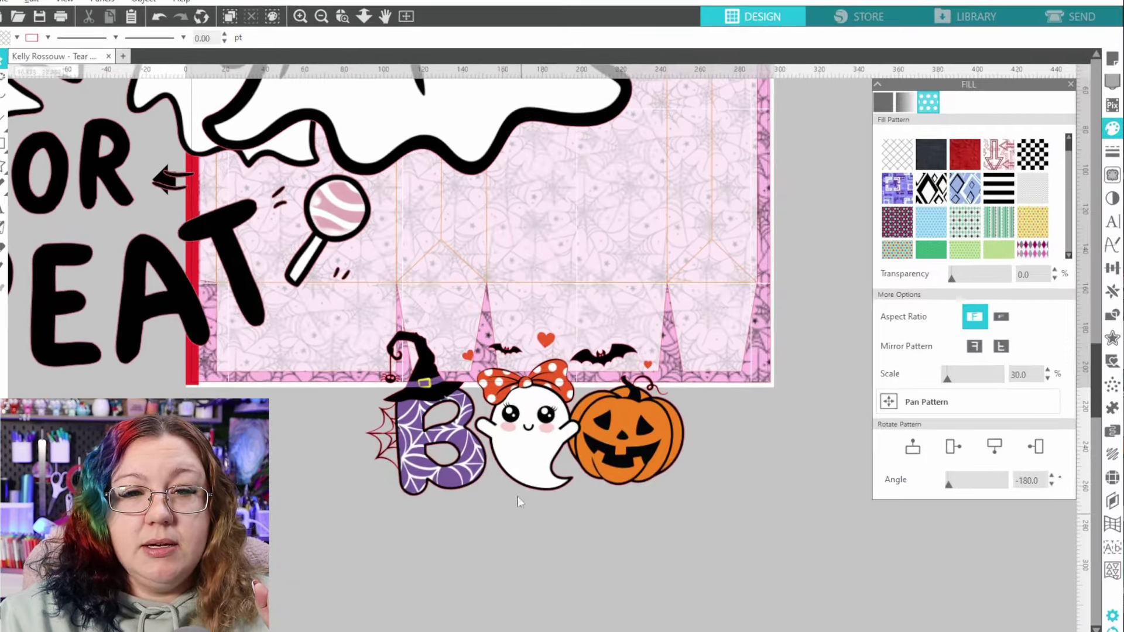
left_click(571, 446)
left_click_drag(588, 449, 547, 469)
left_click_drag(647, 522, 496, 443)
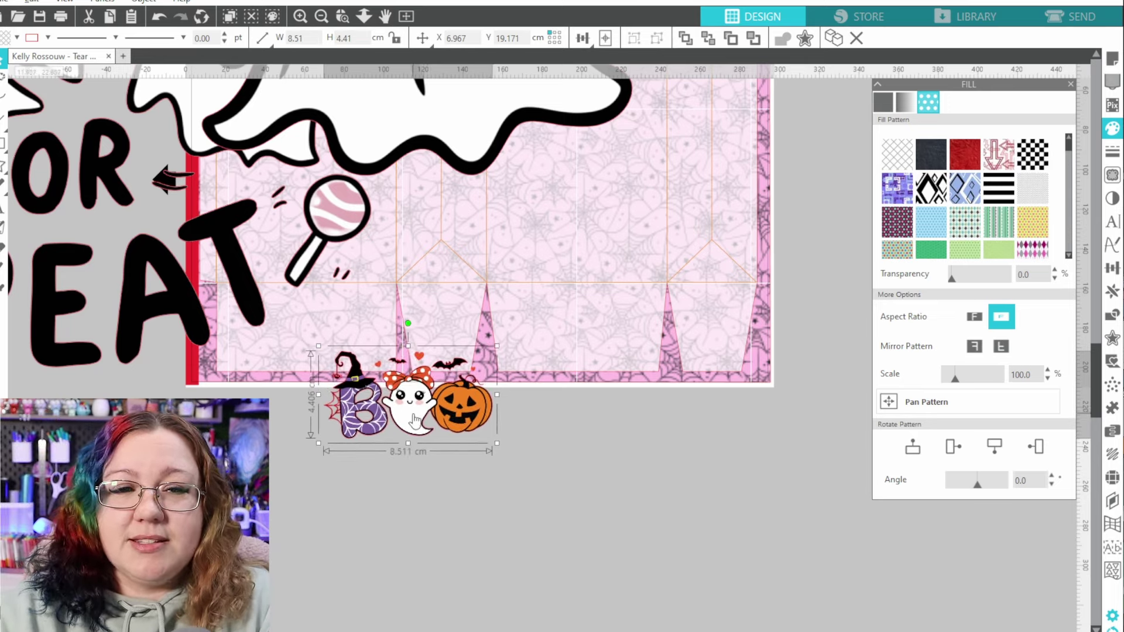
left_click_drag(413, 420, 314, 351)
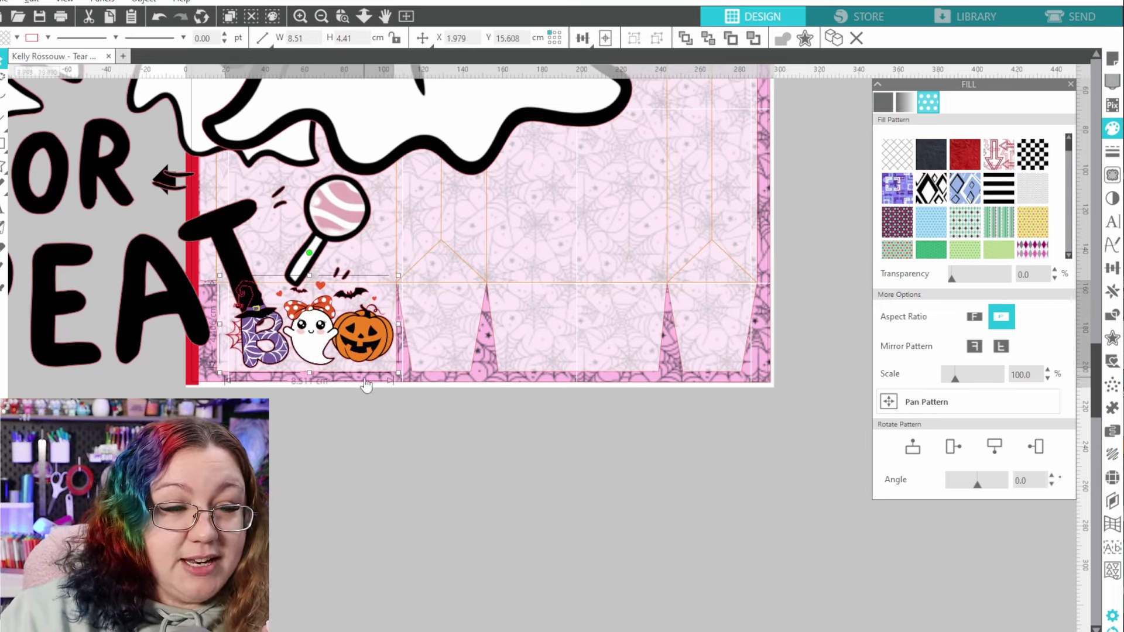
Shrink the BOO ghost and pumpkin image on the bag's leftmost lower flap to about 7.28 × 3.77 cm.
scroll(366, 385, "left", 3)
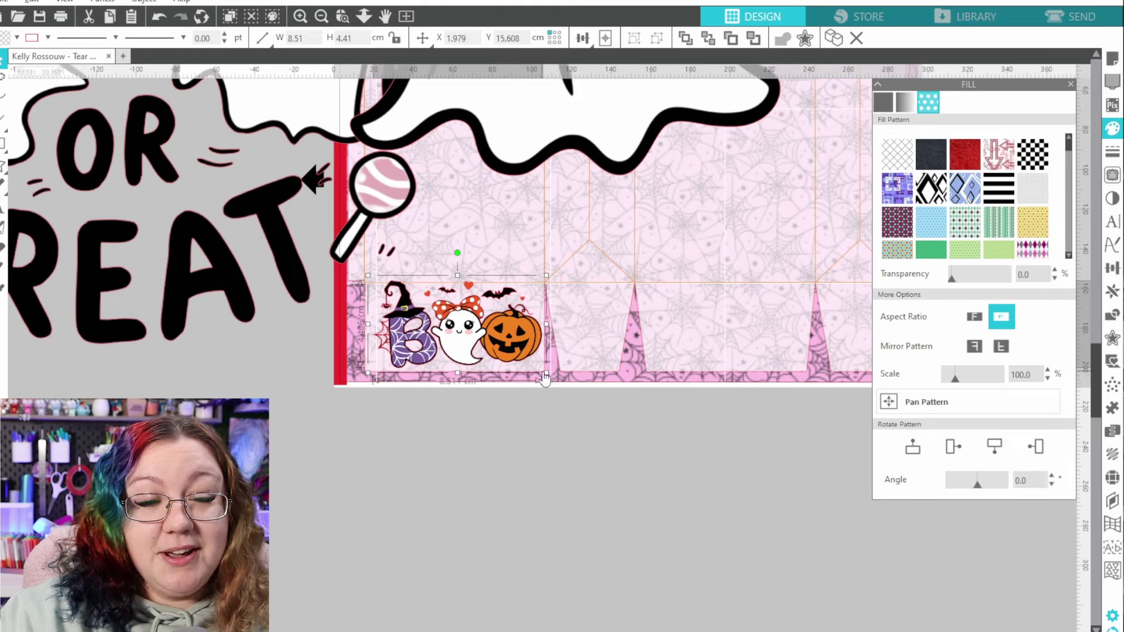
left_click_drag(545, 373, 521, 363)
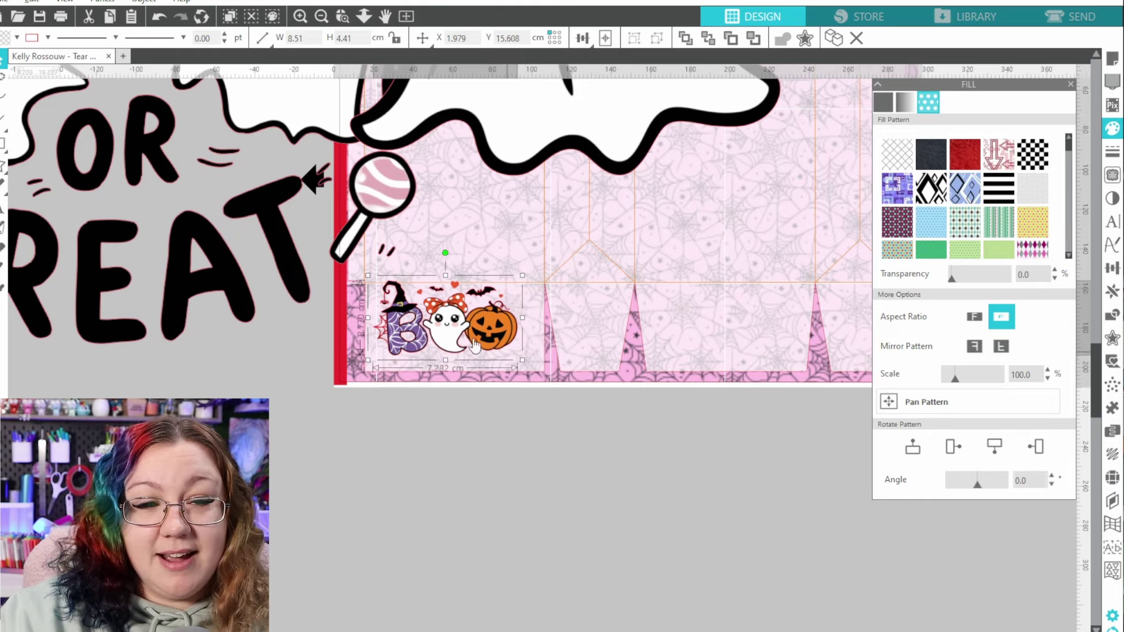
Shrink the TRICK OR TREAT ghosts image to about 11.01 × 10.51 cm and place it on the bag's leftmost wide panel above the BOO image.
left_click(218, 271)
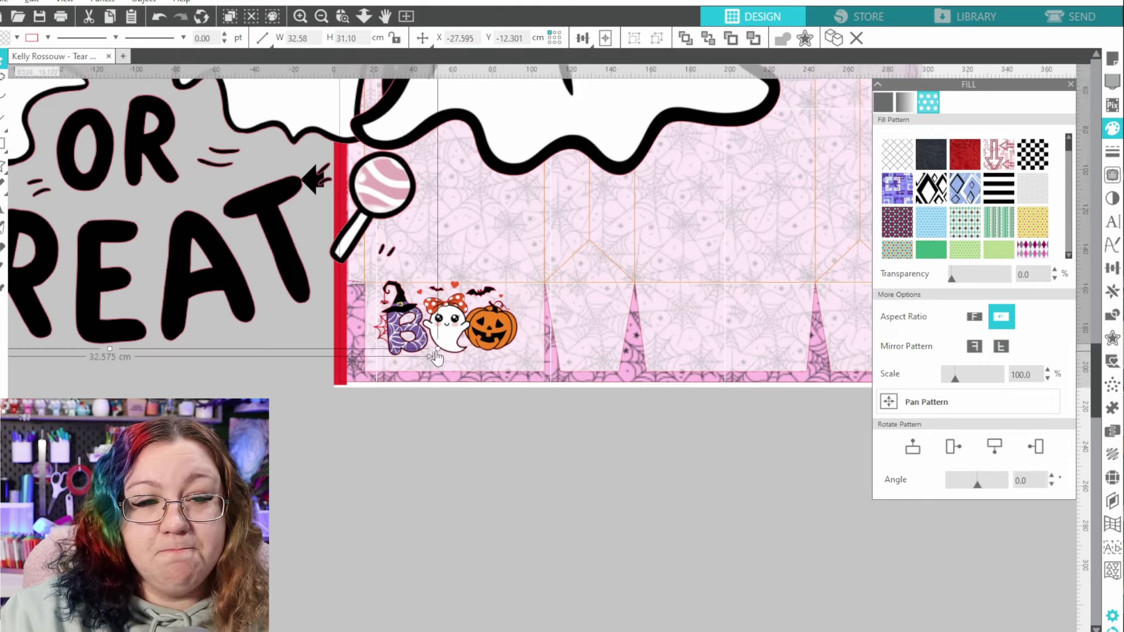
left_click_drag(263, 260, 171, 173)
left_click_drag(114, 149, 434, 394)
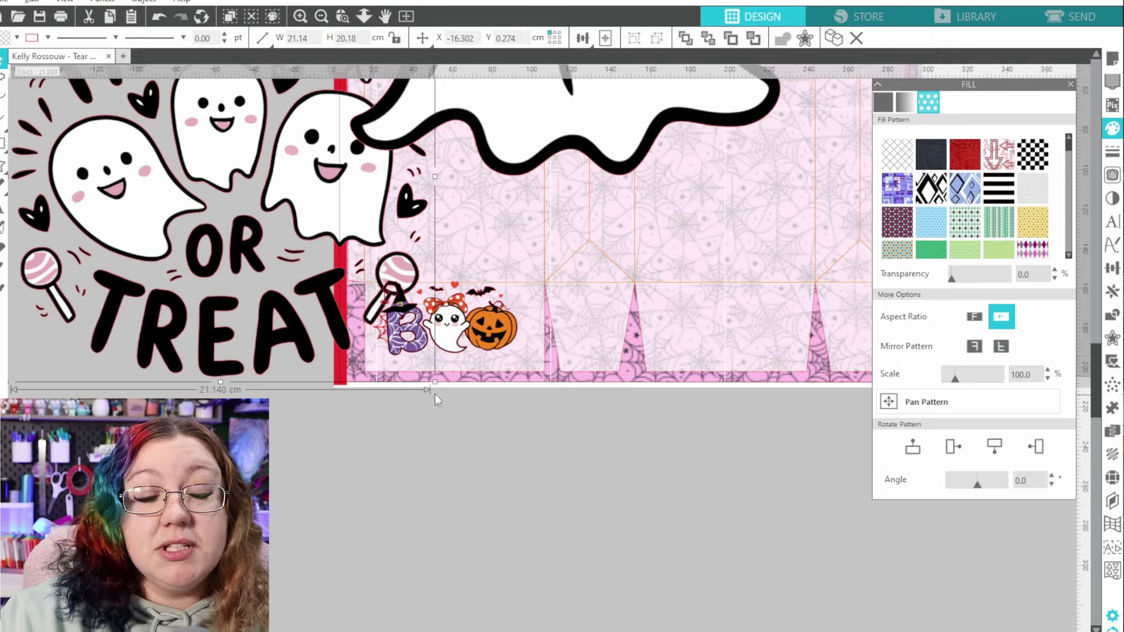
left_click_drag(298, 281, 237, 190)
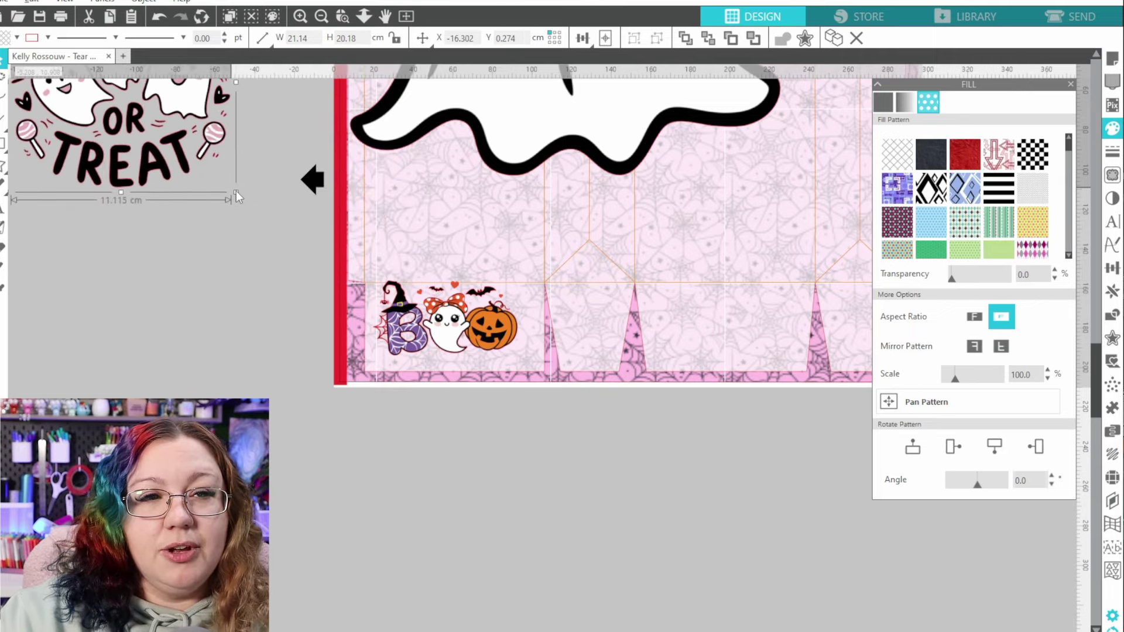
left_click_drag(252, 248, 496, 271)
Shrink the smiling ghost with the BOO speech bubble and move it off the template, just beyond its right edge.
left_click_drag(587, 173, 664, 539)
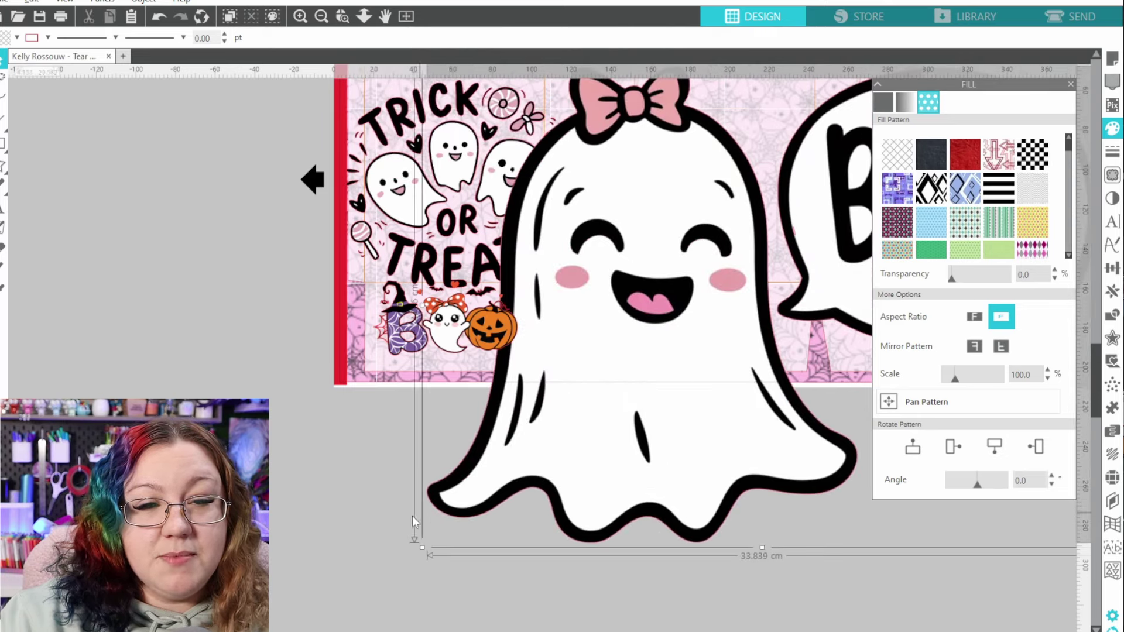
left_click_drag(421, 549, 936, 169)
left_click(509, 164)
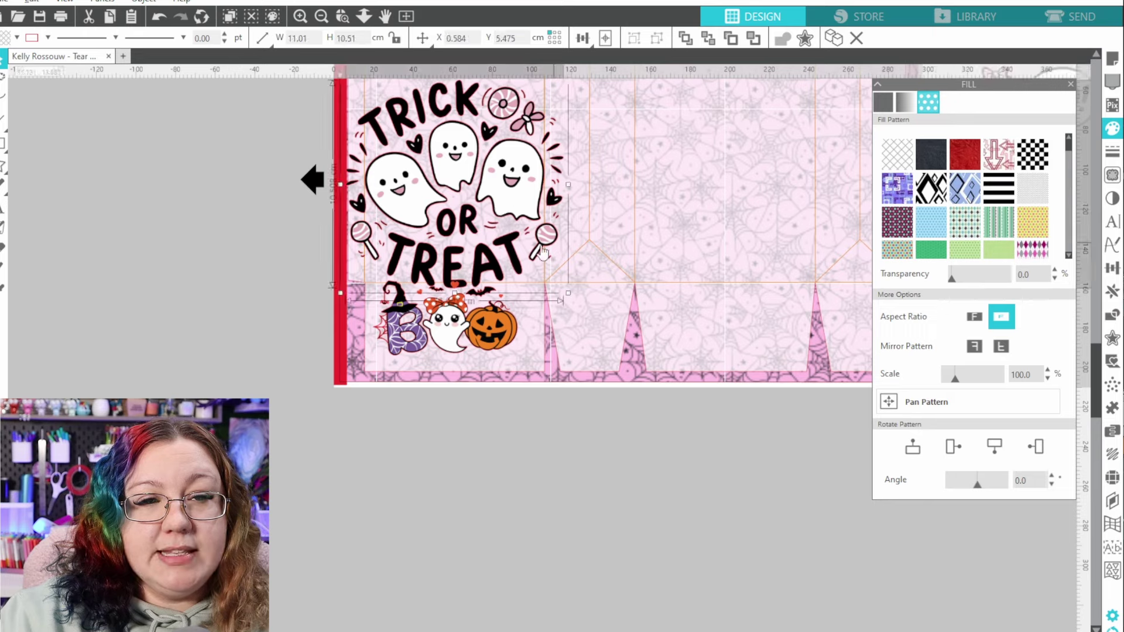
scroll(514, 274, "up", 3)
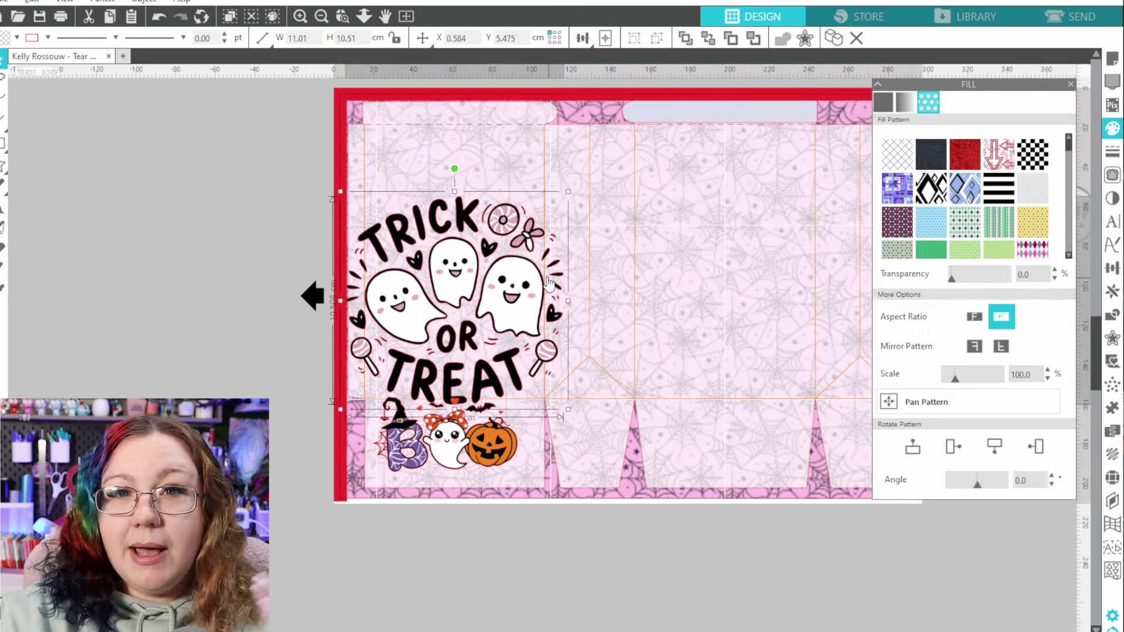
scroll(550, 285, "up", 4)
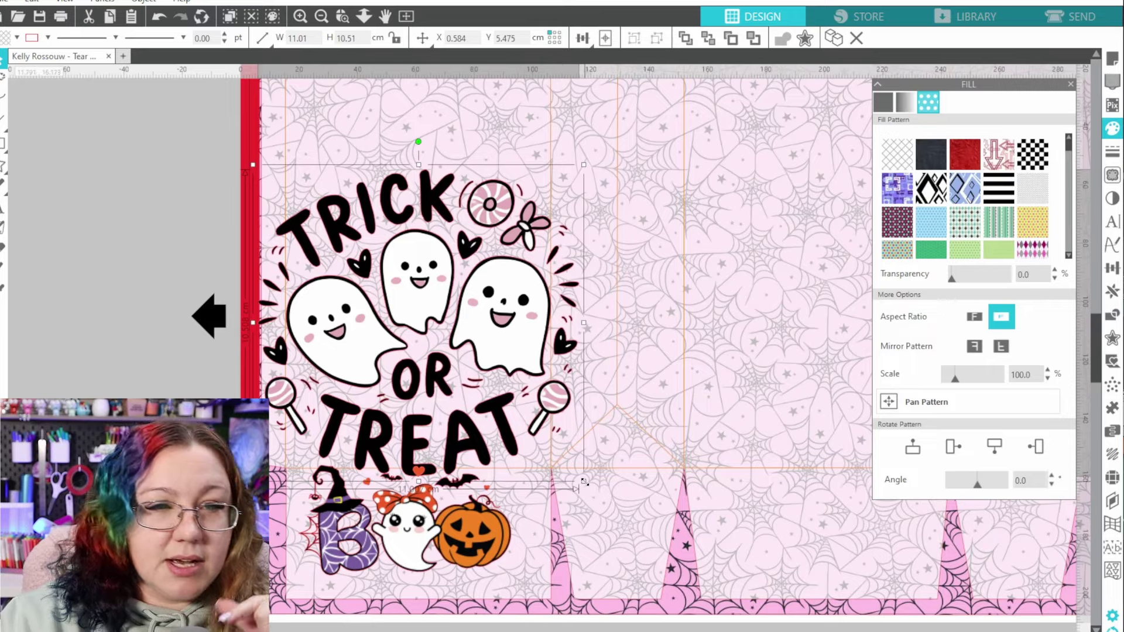
left_click_drag(538, 438, 497, 385)
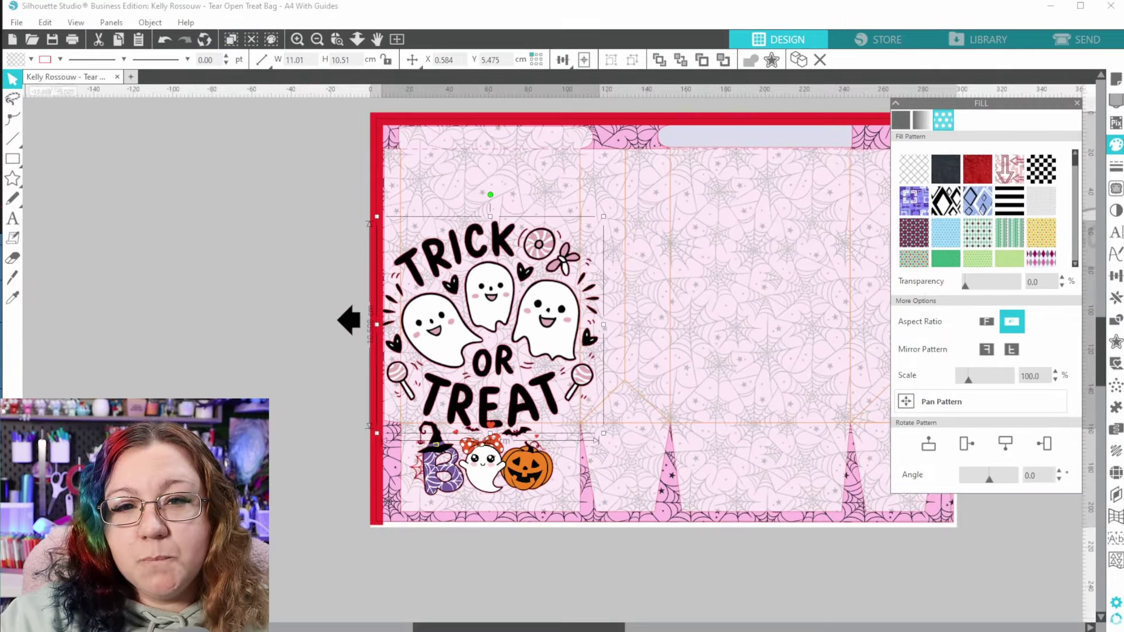
Place the Too Cute to Spook, potion bottle and pink ghost with balloon images from the project folder into the design.
key("alt+Tab")
left_click_drag(1042, 439, 670, 431)
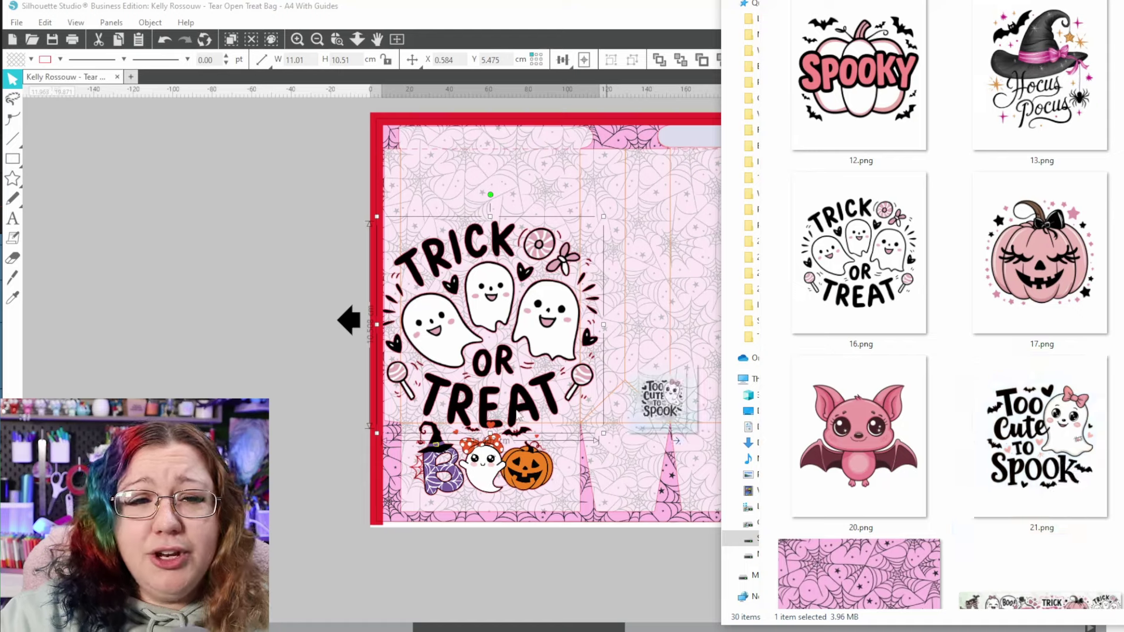
left_click_drag(191, 237, 191, 237)
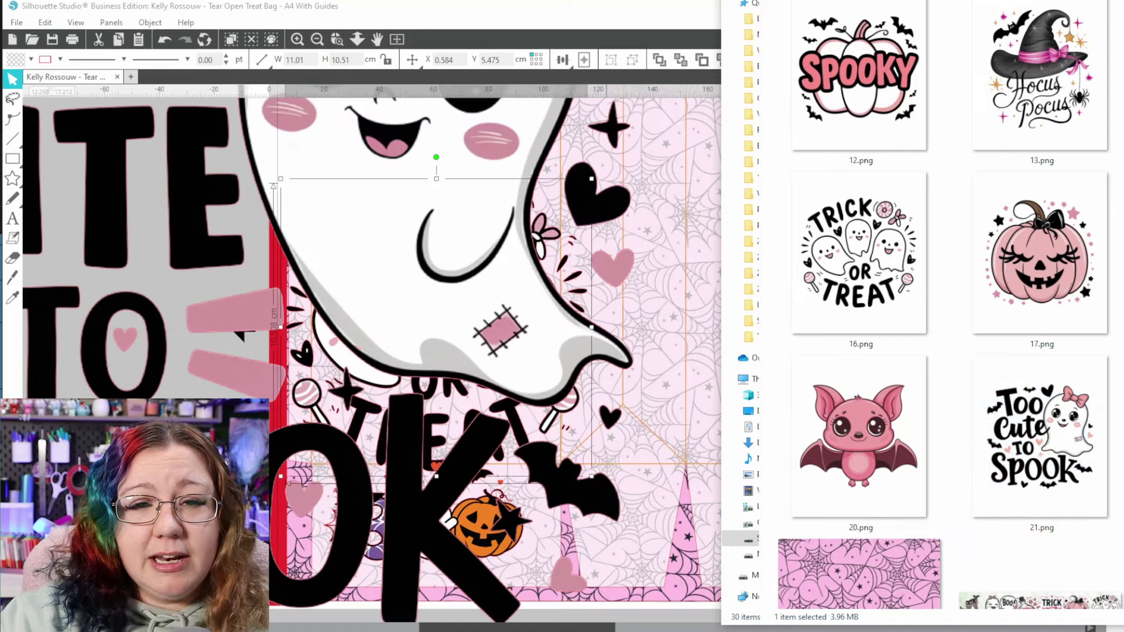
left_click_drag(1118, 439, 671, 516)
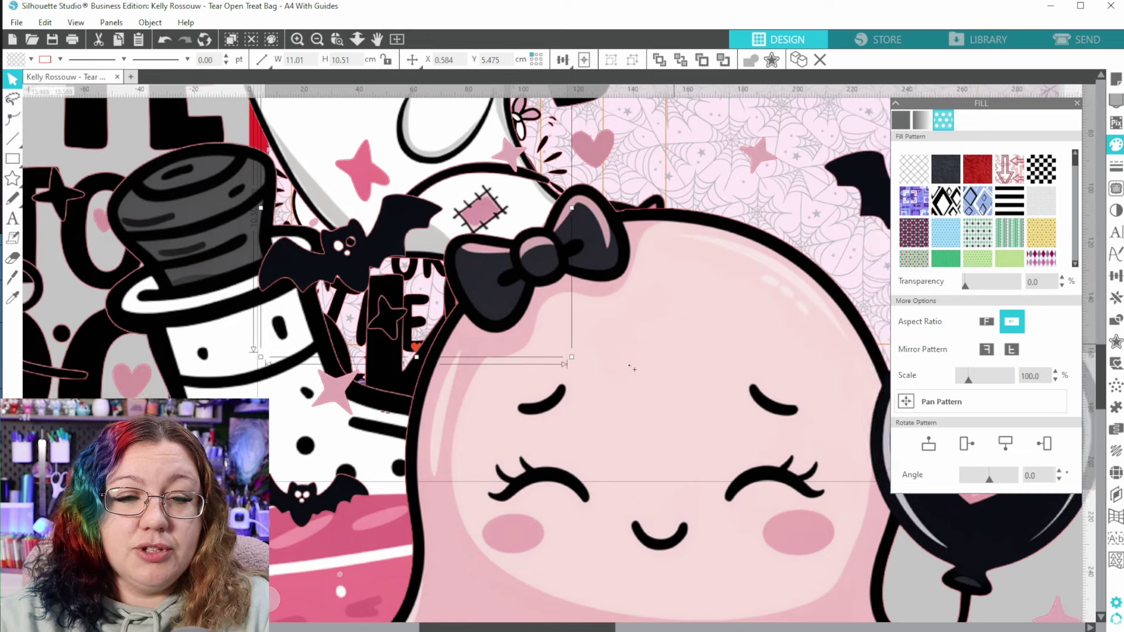
scroll(545, 458, "down", 3)
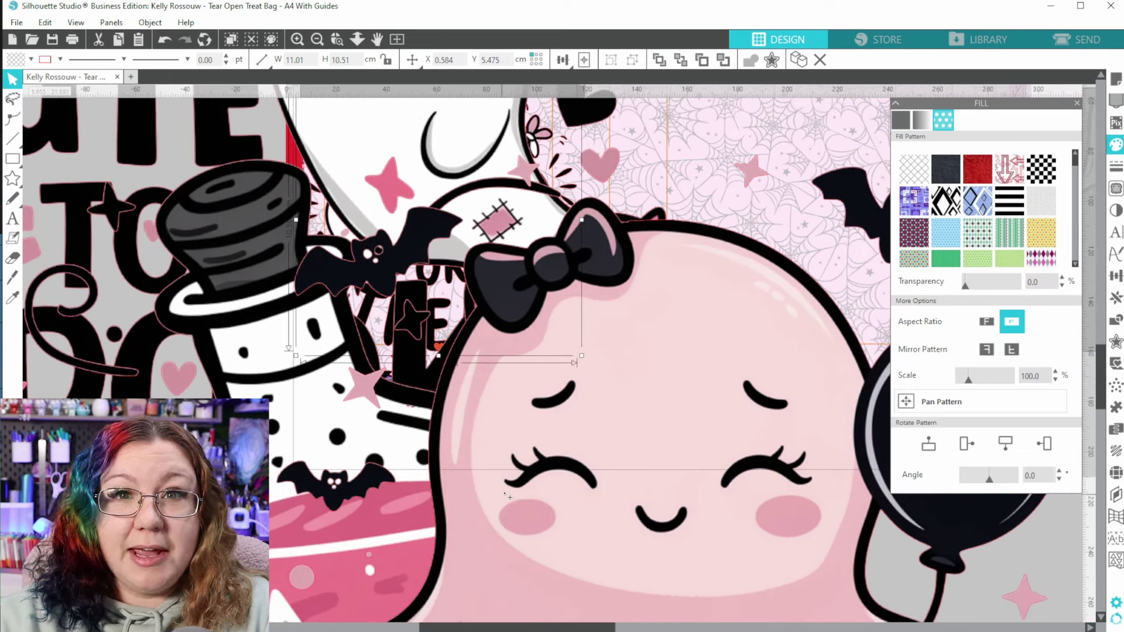
scroll(504, 498, "down", 4)
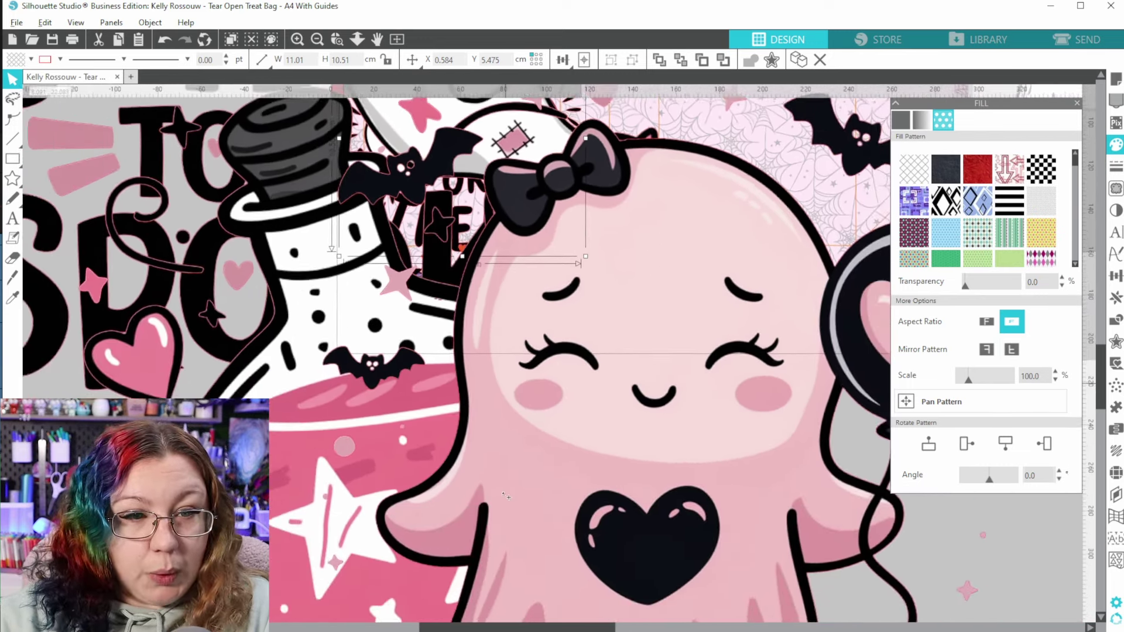
scroll(507, 496, "down", 2)
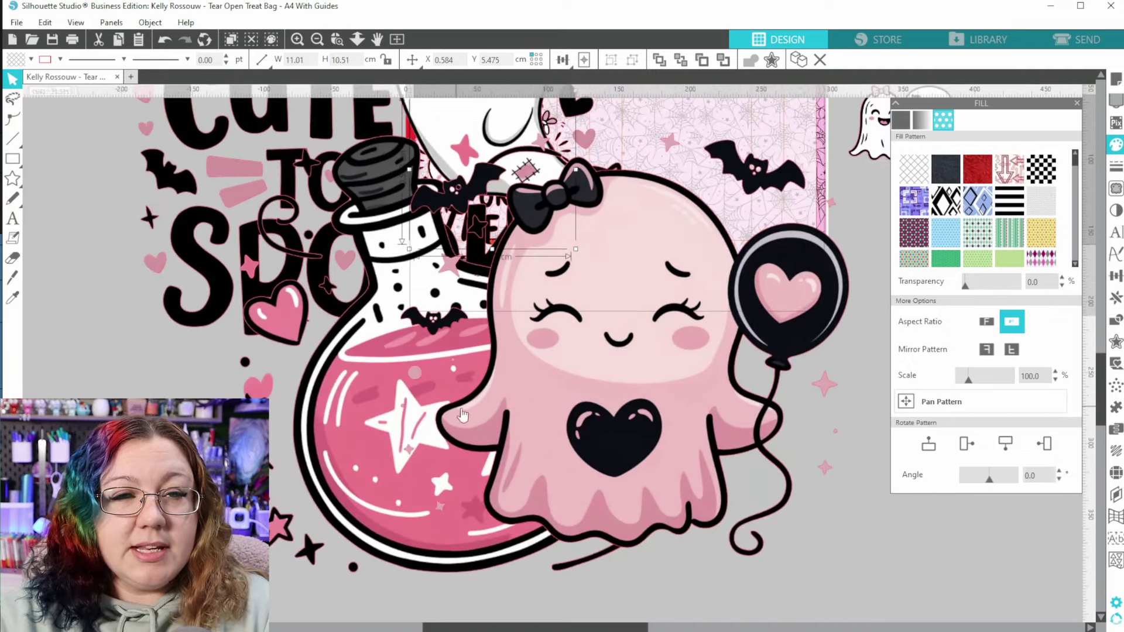
Shrink the three newly placed images together and move them off the template, beyond its left edge.
key("ctrl+a")
left_click_drag(854, 578, 363, 195)
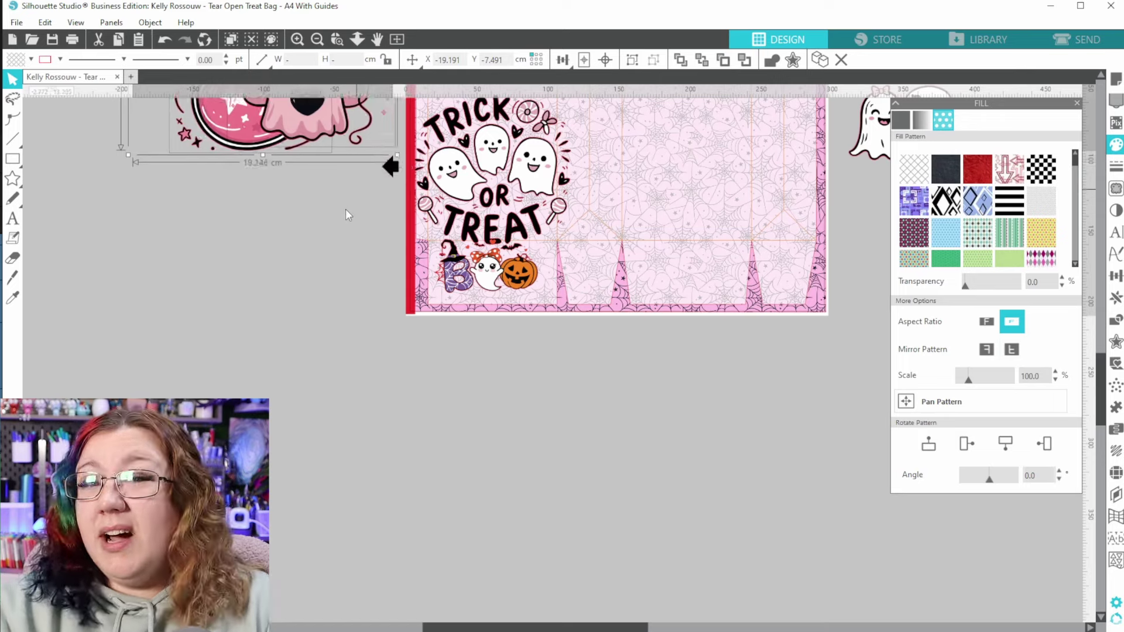
left_click(346, 213)
scroll(345, 213, "up", 2)
Shrink the potion bottle image to about 2.89 × 2.91 cm and position it near the bottom of the side panel between the wide panels.
left_click_drag(244, 325, 623, 321)
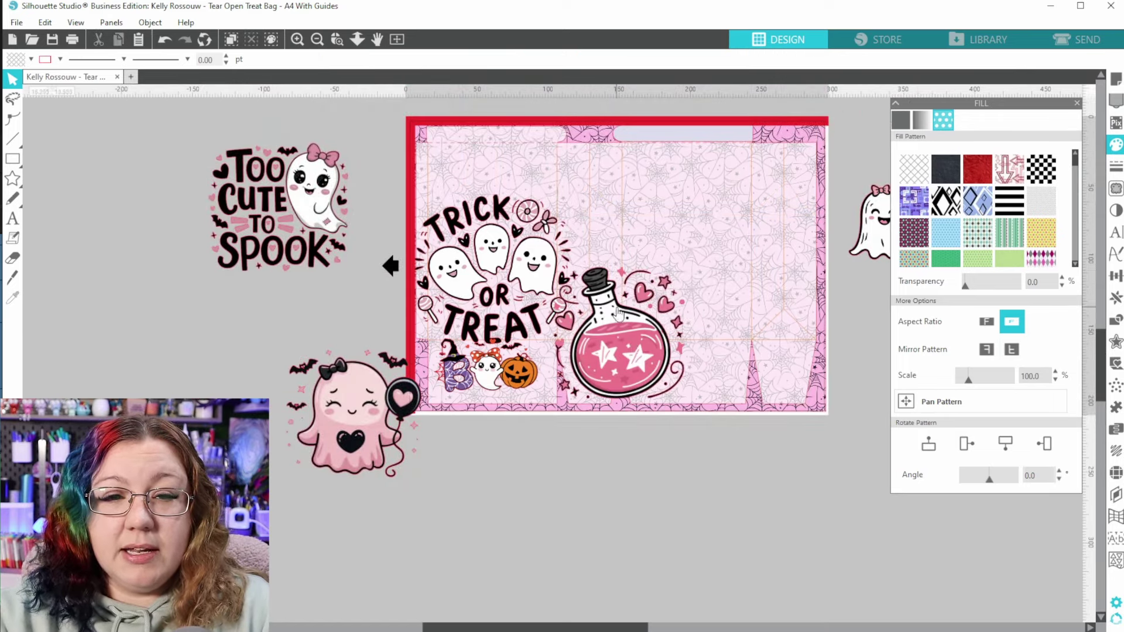
left_click(618, 314)
left_click_drag(548, 262, 639, 333)
left_click_drag(653, 384, 508, 275)
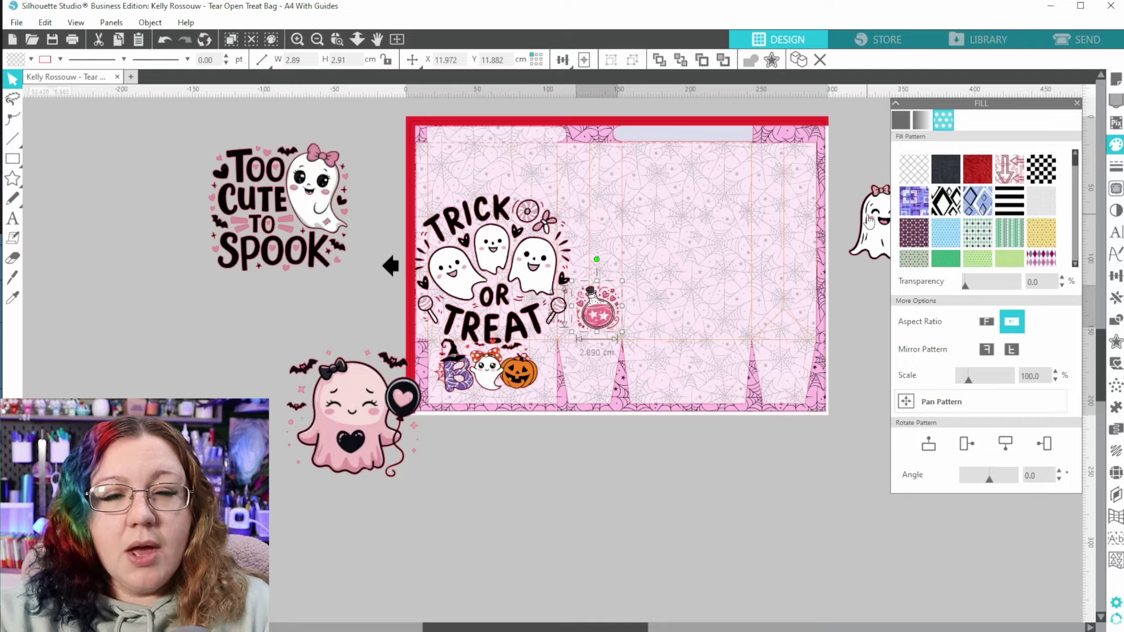
Shrink the pink ghost with balloon image and position it near the top of the bag's rightmost side panel.
left_click_drag(870, 223, 843, 222)
left_click(395, 471)
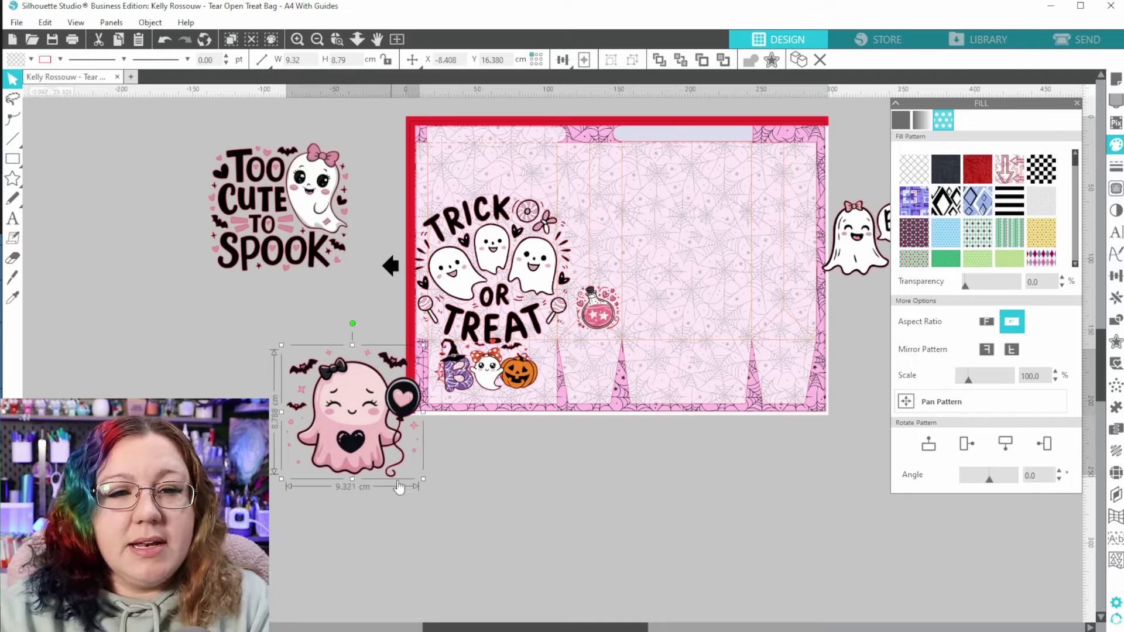
left_click_drag(424, 482, 785, 185)
Shrink the TOO CUTE TO SPOOK image to about 6.13 × 5.63 cm and place it on the second wide panel.
left_click(335, 204)
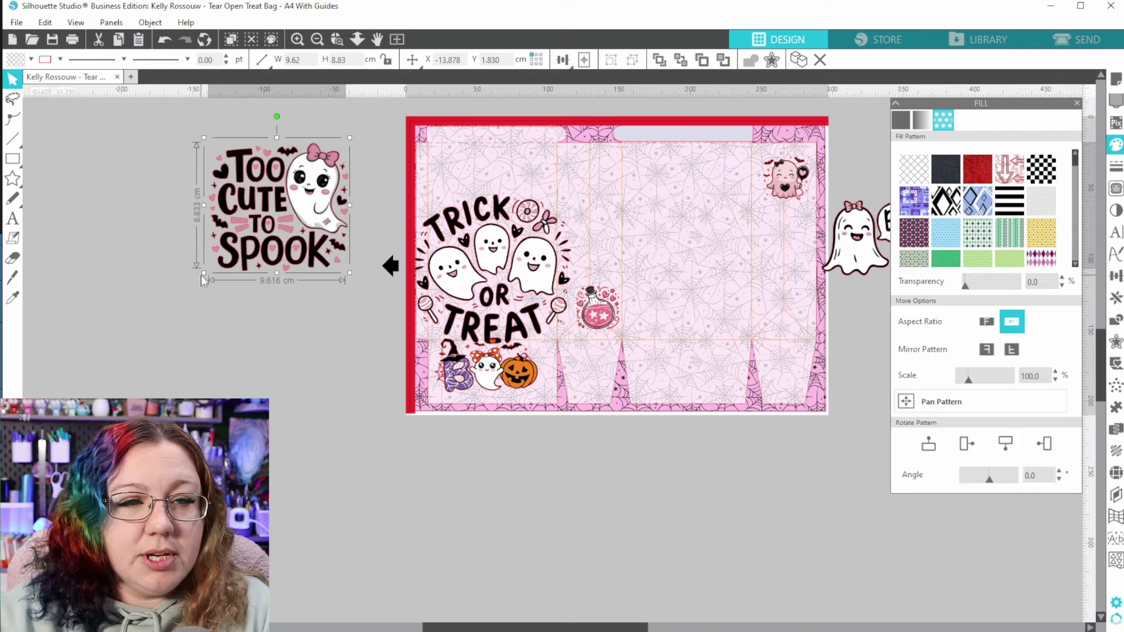
left_click_drag(201, 276, 702, 273)
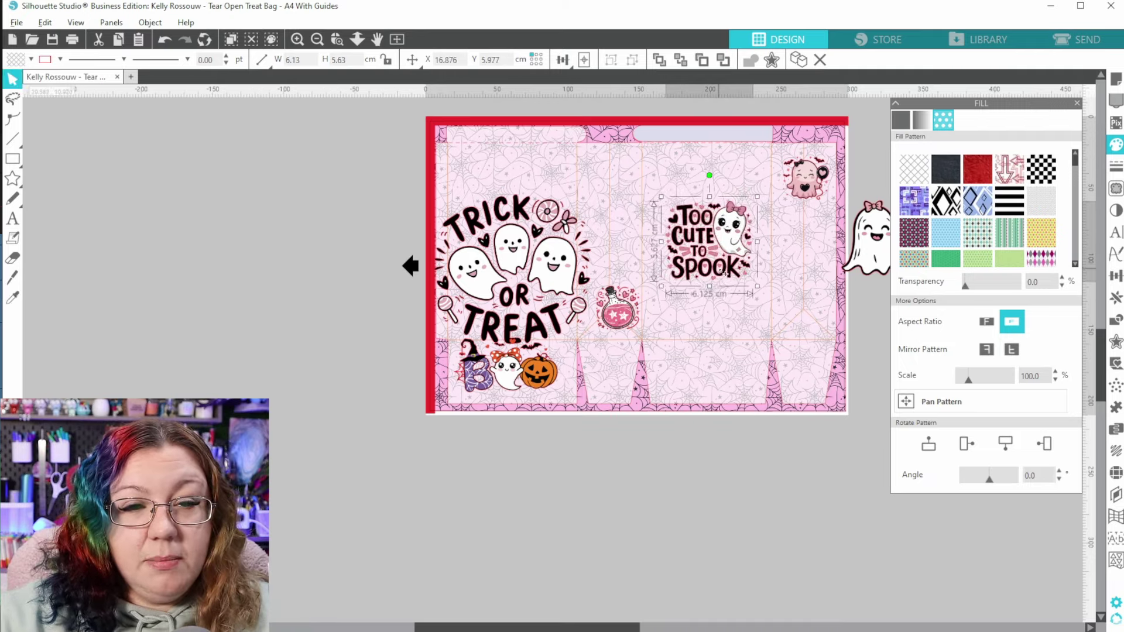
scroll(726, 274, "up", 3)
Shrink the TRICK OR TREAT image to fit within the first wide panel and centre it between the fold lines.
key("alt")
left_click(392, 279)
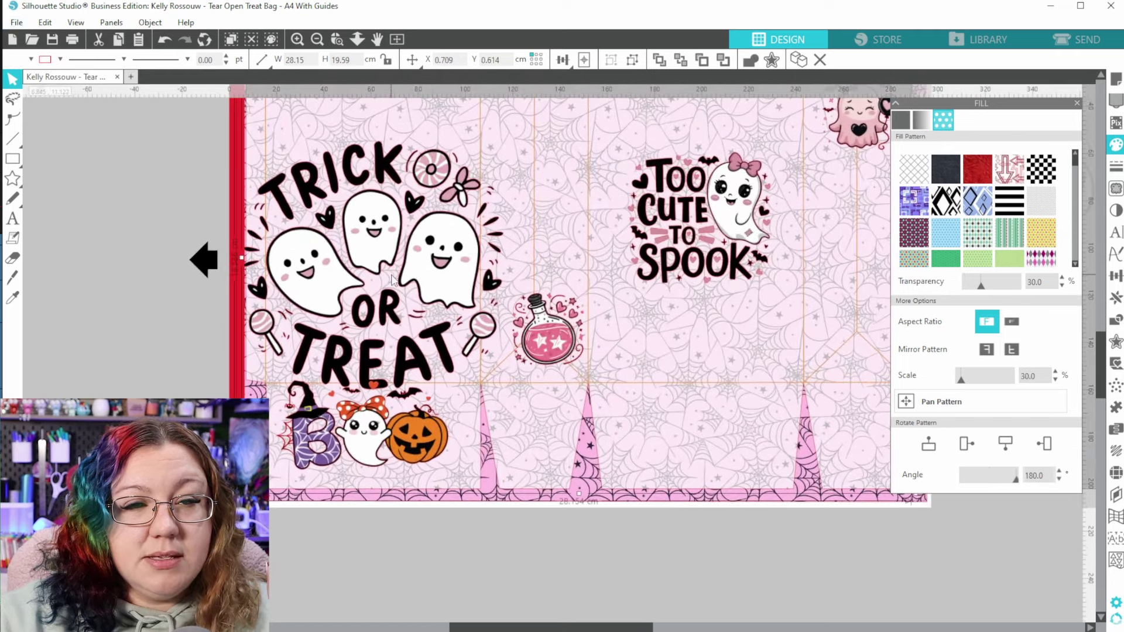
left_click(449, 279)
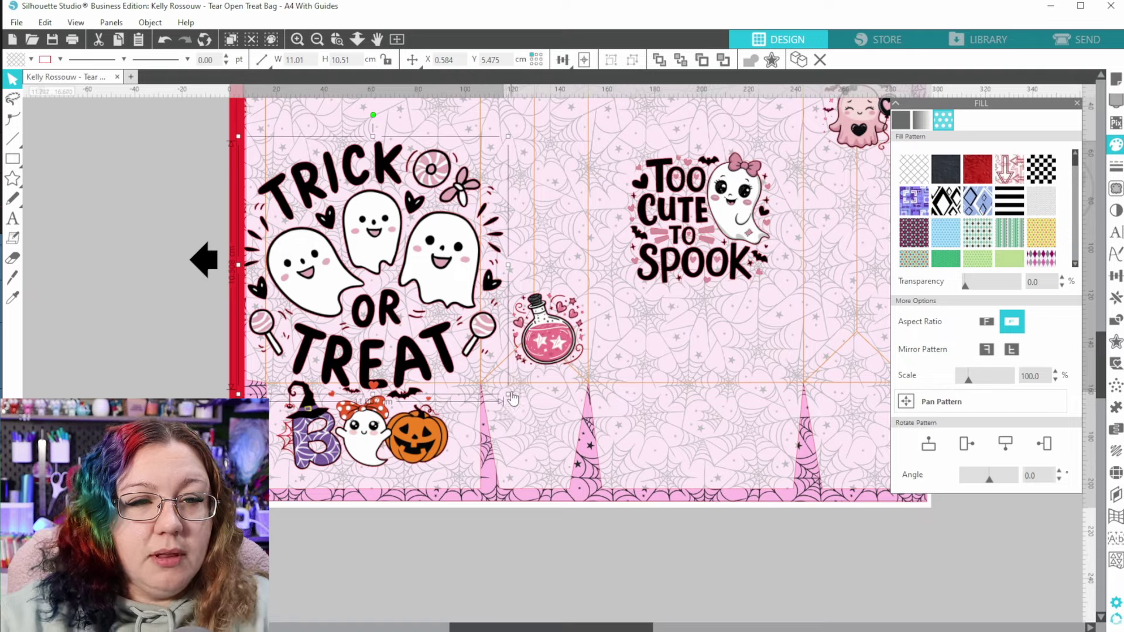
left_click_drag(508, 394, 440, 344)
left_click_drag(335, 240, 364, 238)
Enlarge the TOO CUTE TO SPOOK image to about 6.79 × 6.24 cm.
left_click(695, 223)
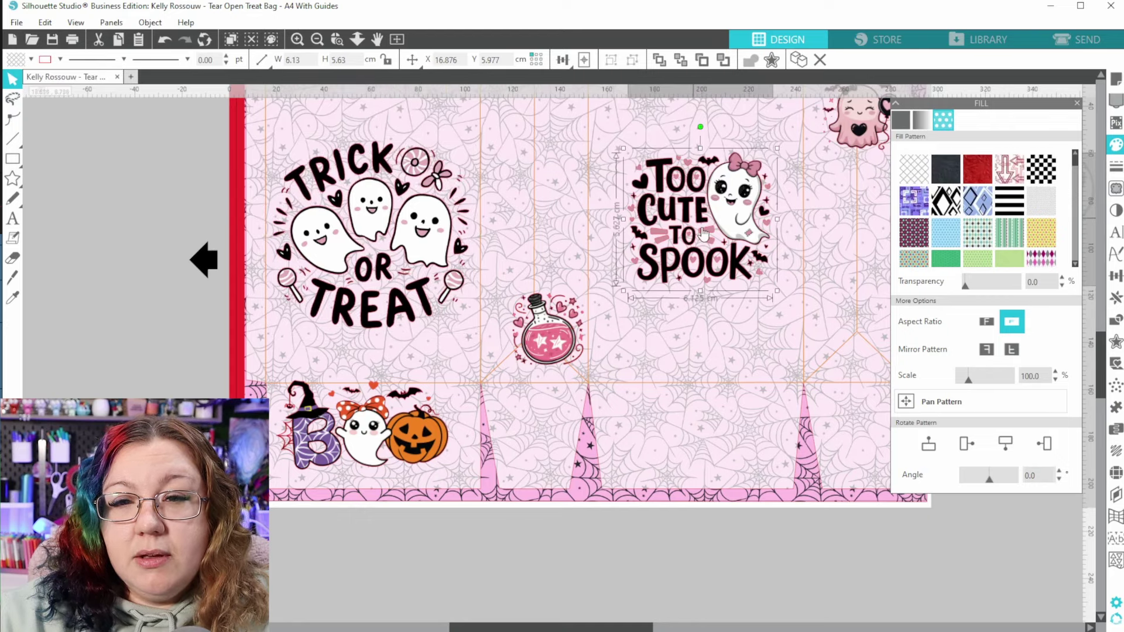
left_click_drag(778, 299, 823, 333)
left_click_drag(751, 268, 709, 264)
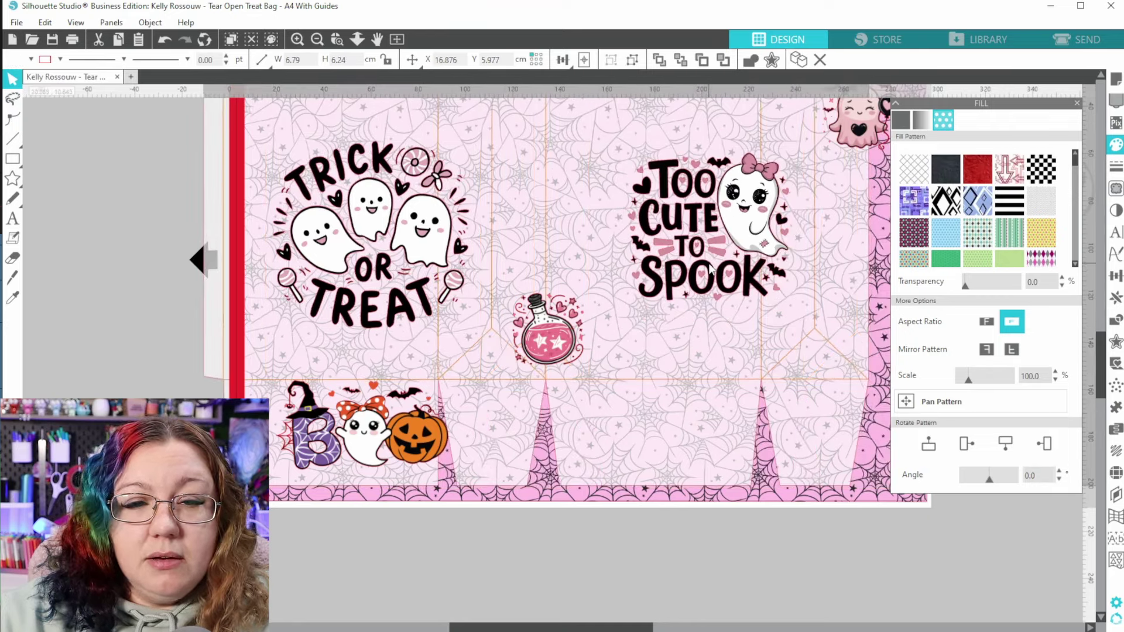
key("ctrl+z")
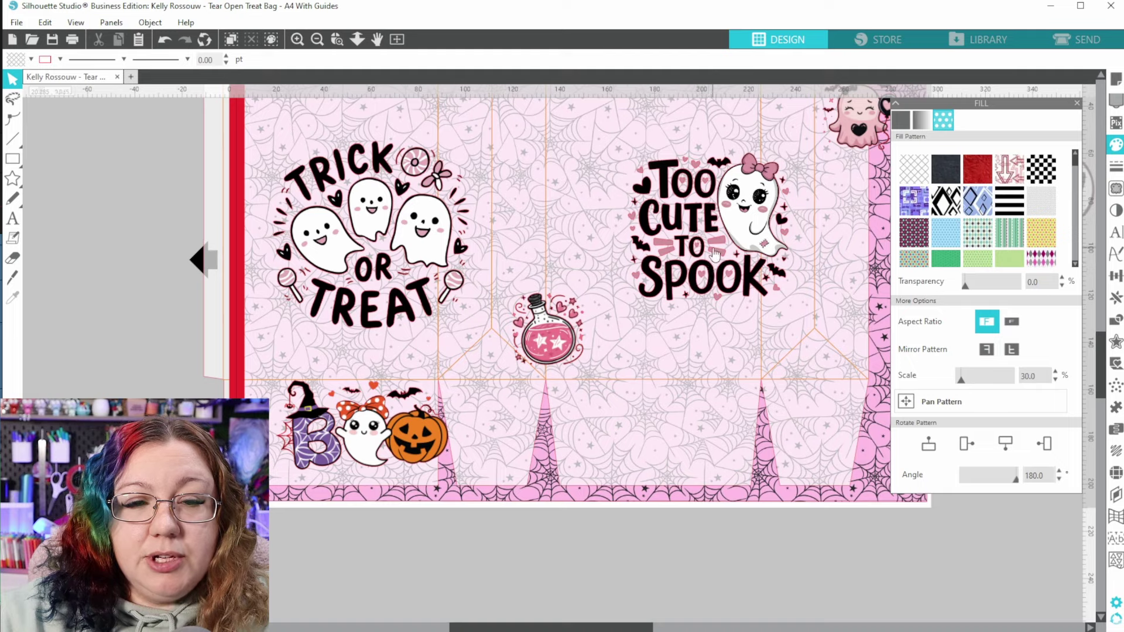
key("ctrl+z")
Move the TOO CUTE TO SPOOK image toward the second wide panel's left fold and enlarge it to about 8.16 × 7.49 cm.
left_click(752, 224)
left_click_drag(728, 225, 700, 234)
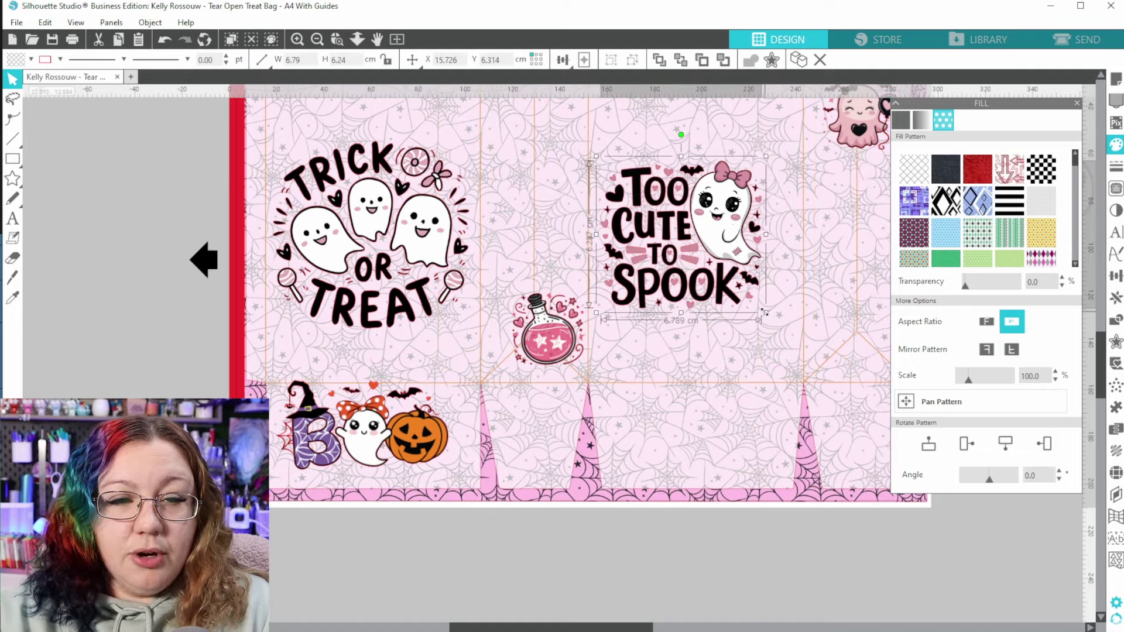
left_click_drag(777, 322, 795, 350)
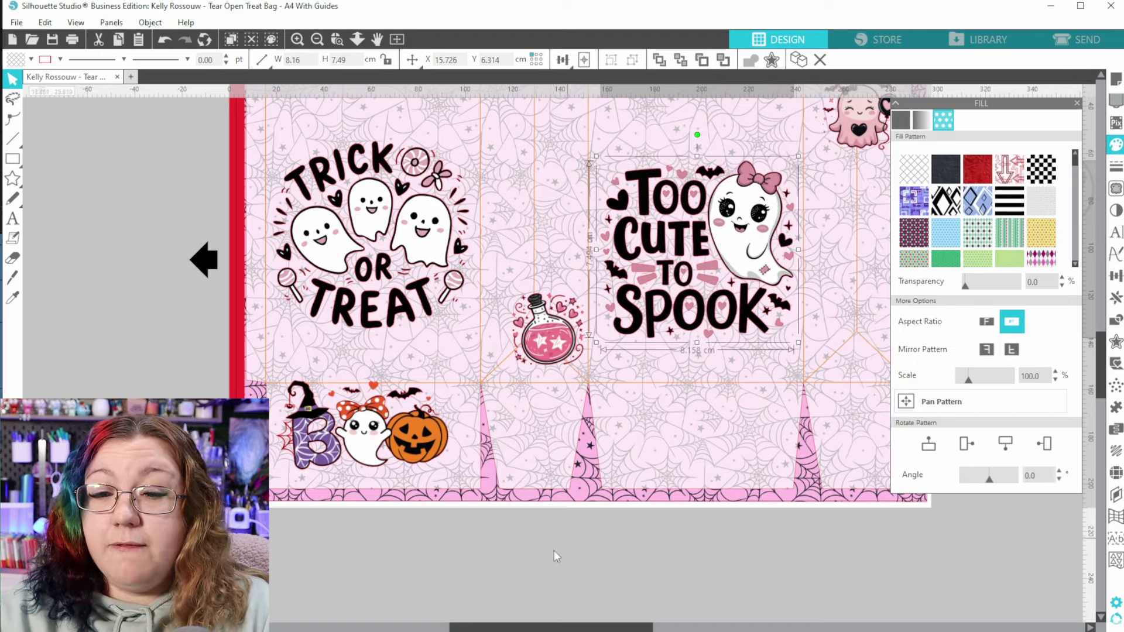
Move the BOO ghost and pumpkin image slightly lower on its flap, to about X 2.119, Y 16.141 cm.
left_click_drag(548, 627, 582, 627)
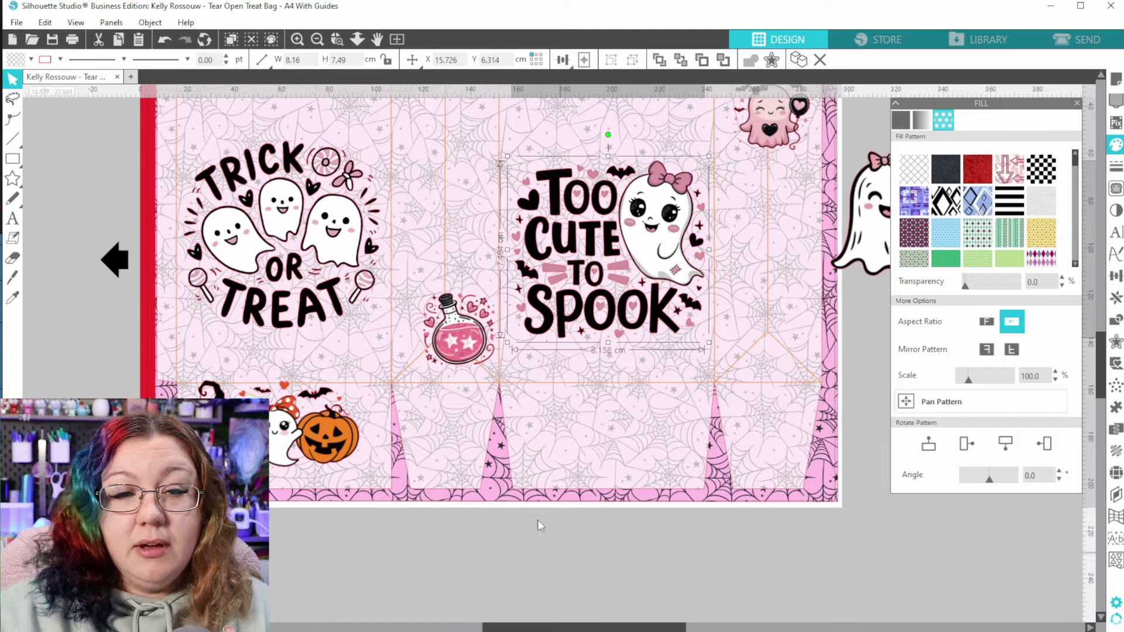
scroll(739, 487, "up", 3)
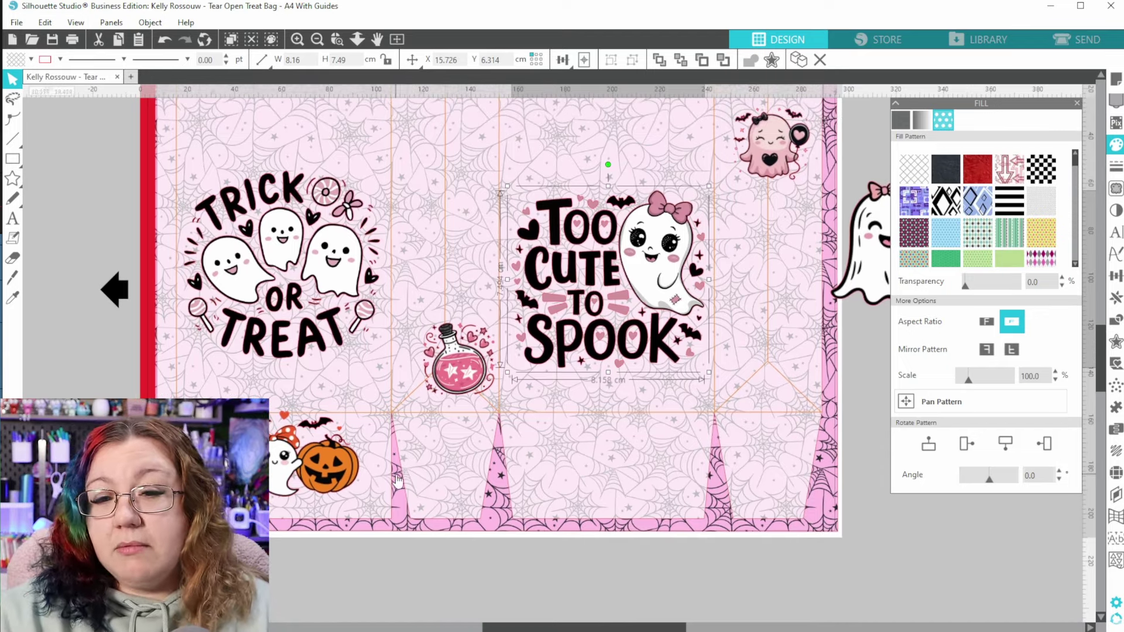
left_click_drag(294, 459, 299, 473)
Delete the unused smiling ghost with the BOO speech bubble beside the template.
left_click(880, 269)
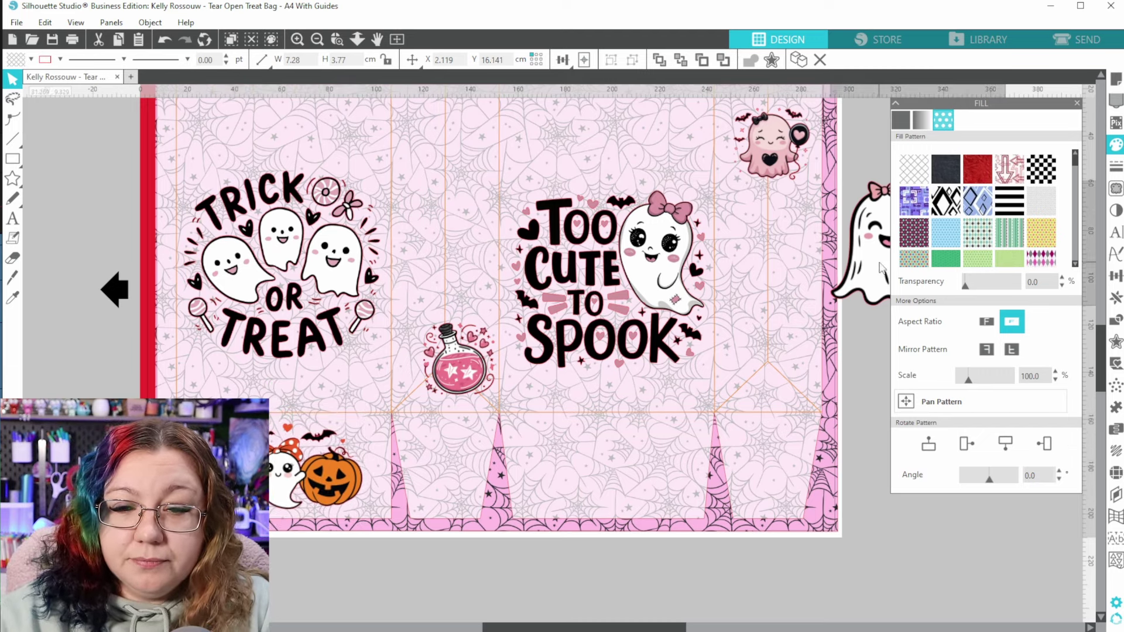
key("Delete")
Move the bag template off the page to about X 38.642, Y 0.839 cm and move the red border frame off the page.
scroll(876, 270, "up", 3)
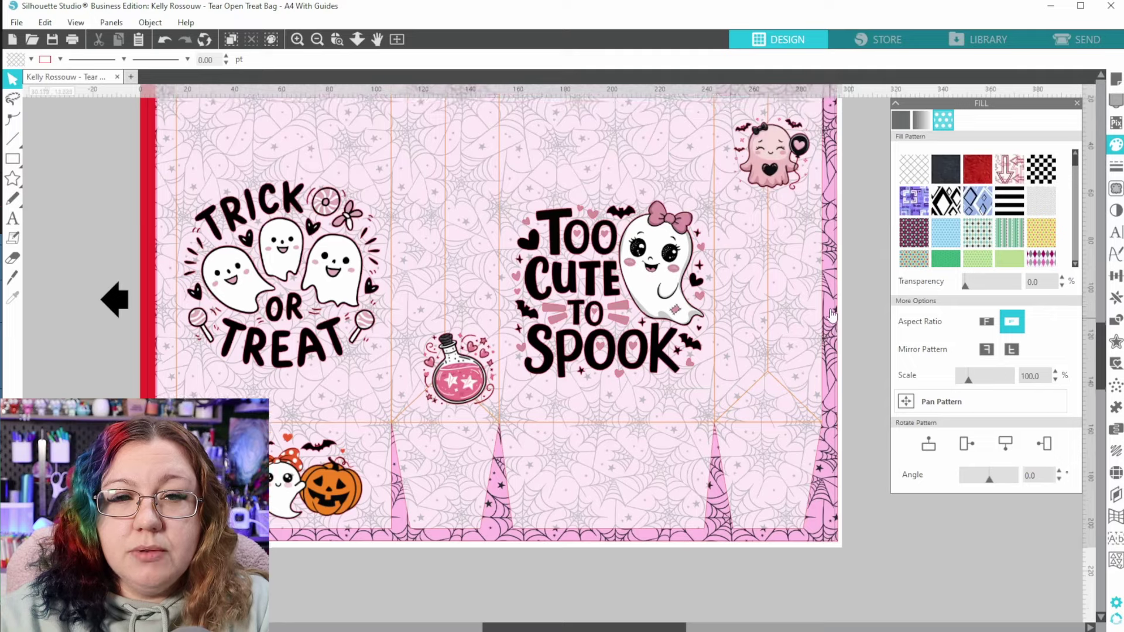
scroll(876, 290, "up", 1)
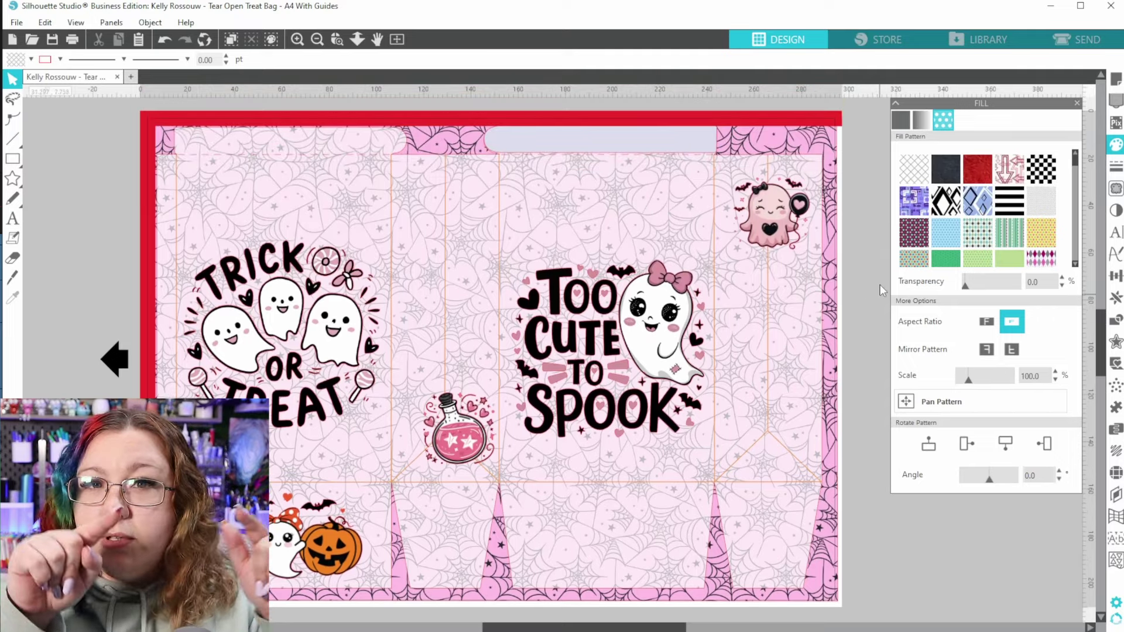
left_click(325, 148)
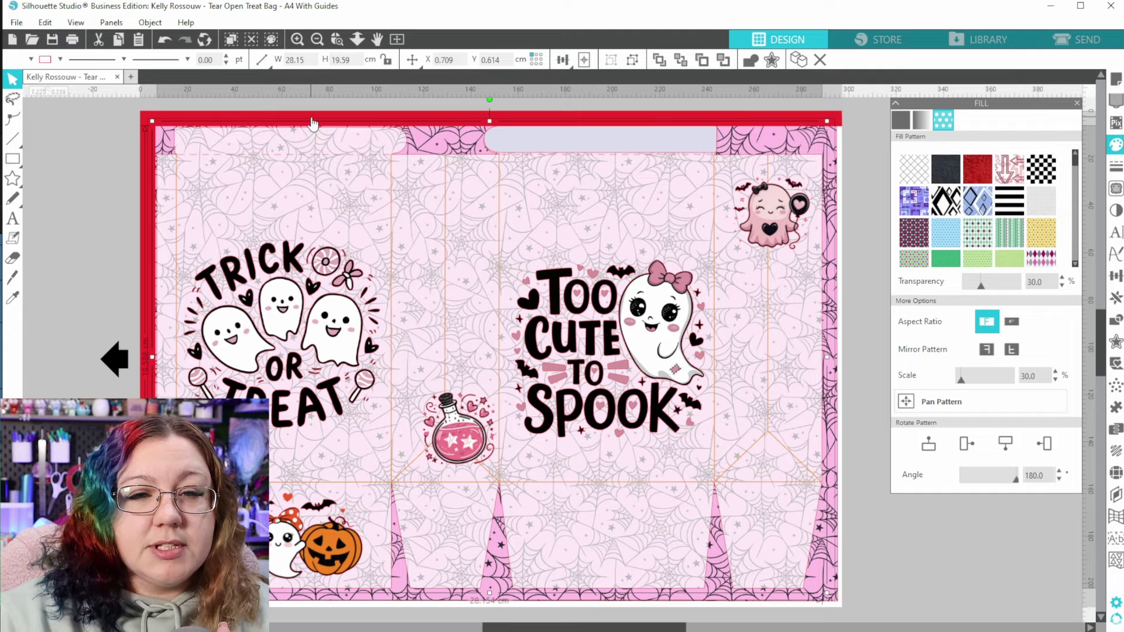
left_click_drag(312, 146, 1118, 176)
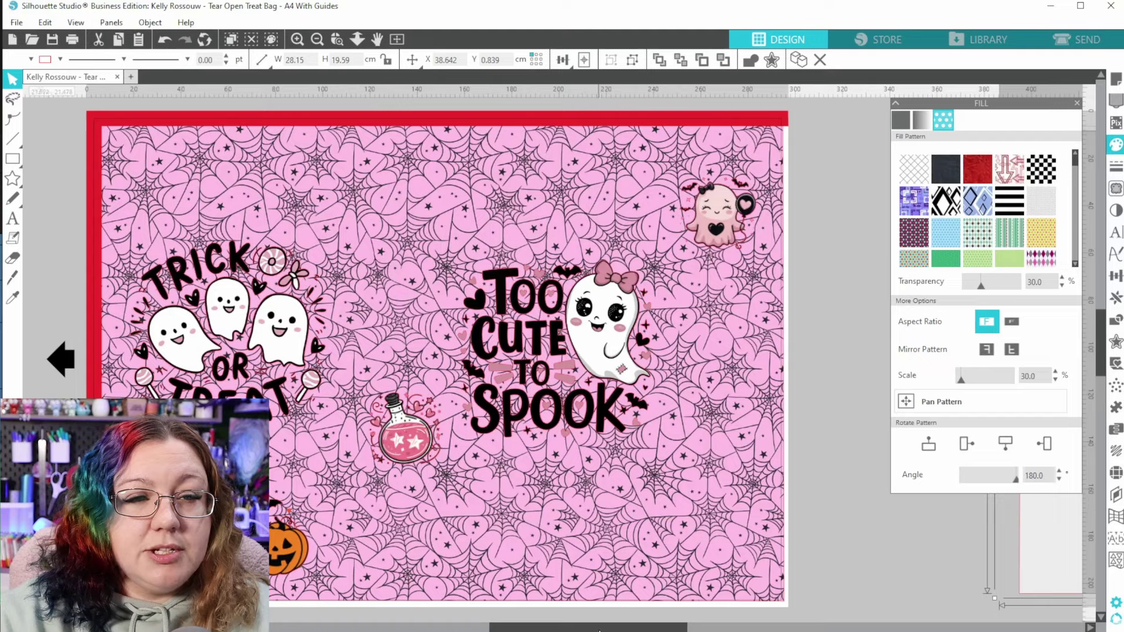
left_click_drag(189, 123, 122, 104)
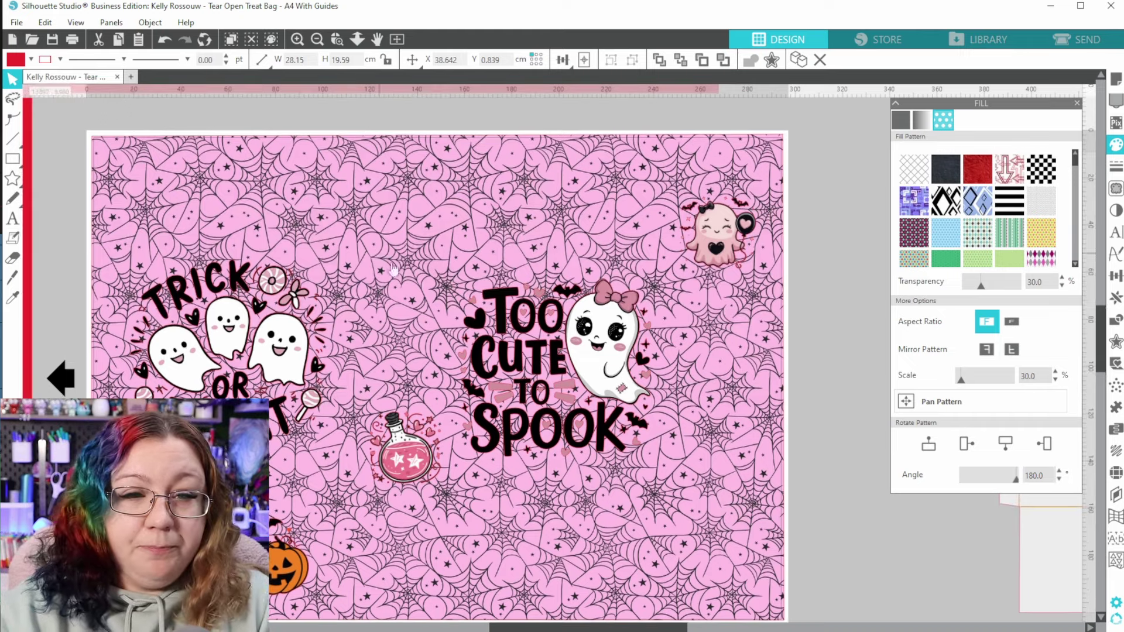
Make the pink spiderweb background rectangle behind the clipart slightly transparent.
left_click(433, 332)
scroll(433, 332, "down", 2)
scroll(455, 318, "down", 1)
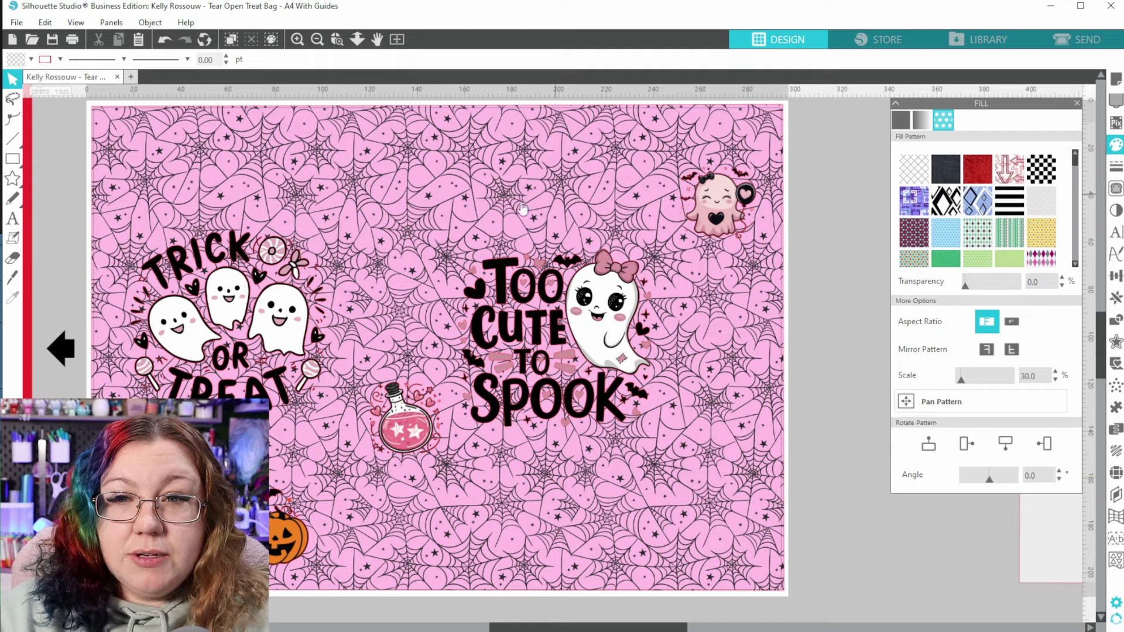
left_click(387, 127)
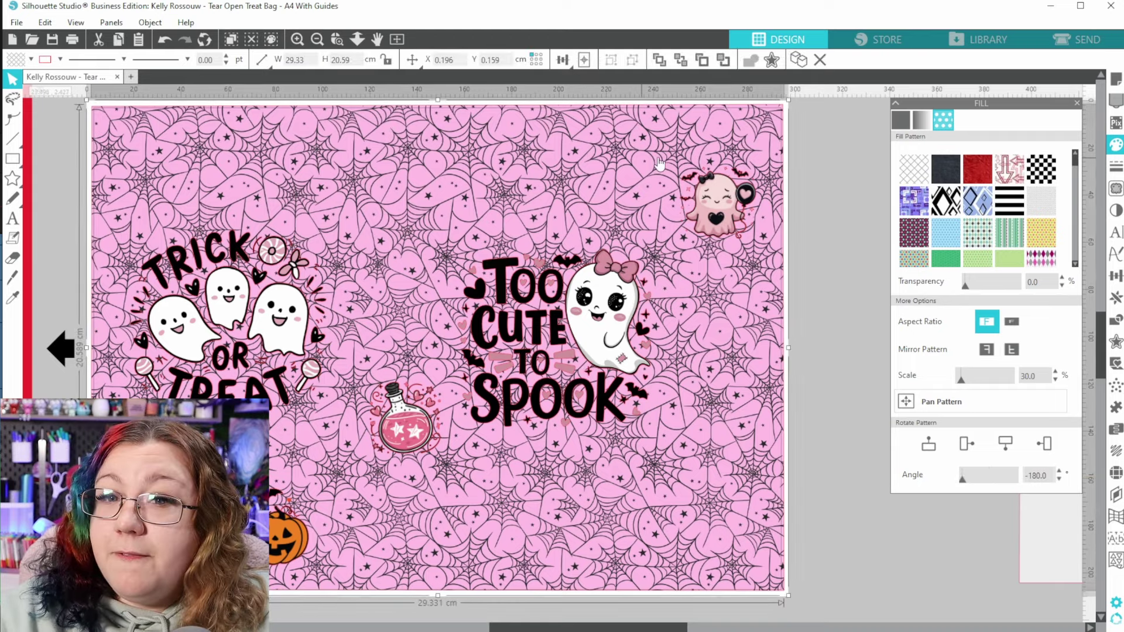
left_click(901, 120)
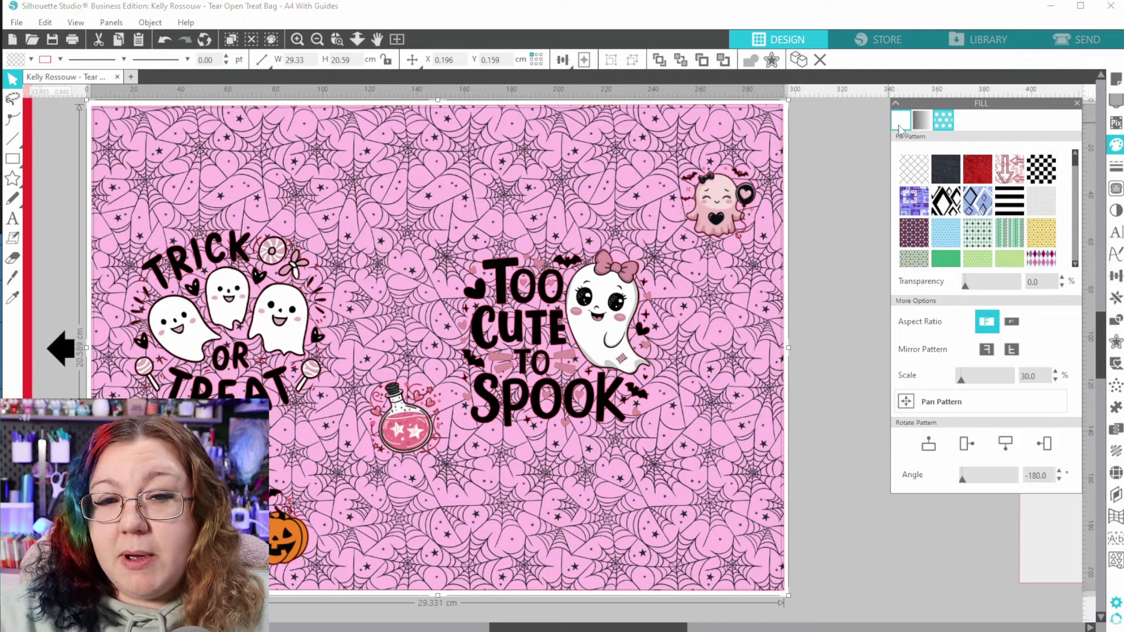
left_click_drag(965, 310, 981, 314)
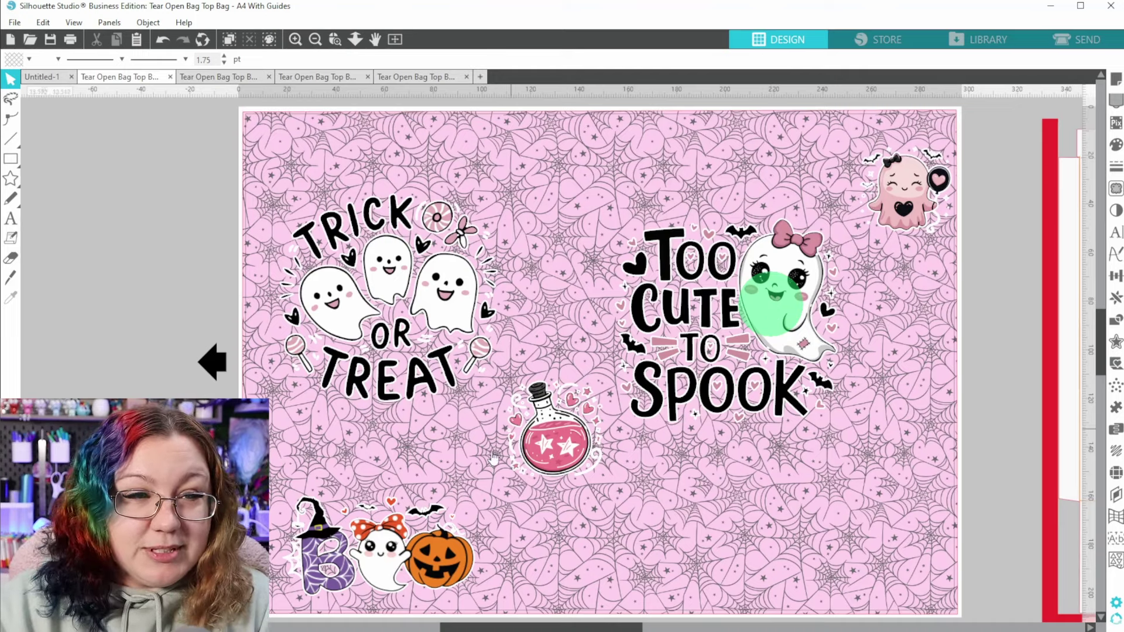
Save the design as a new file named Tear Open Bag Top Bag - A4 With Guides - Halloween.
left_click(17, 23)
mouse_move(146, 143)
left_click(264, 144)
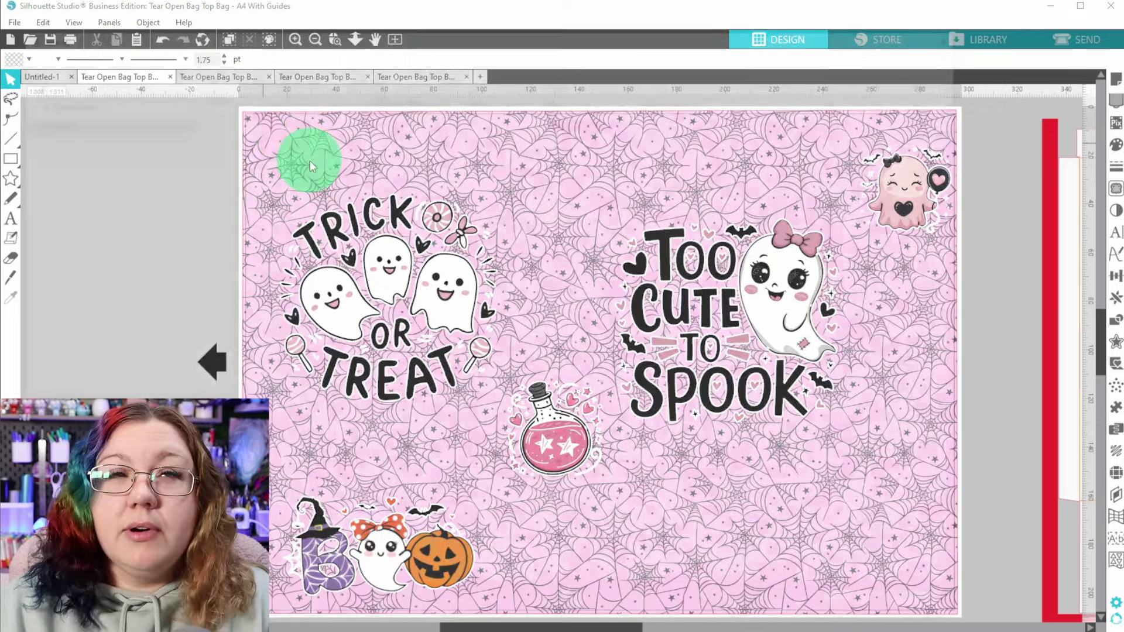
left_click(310, 160)
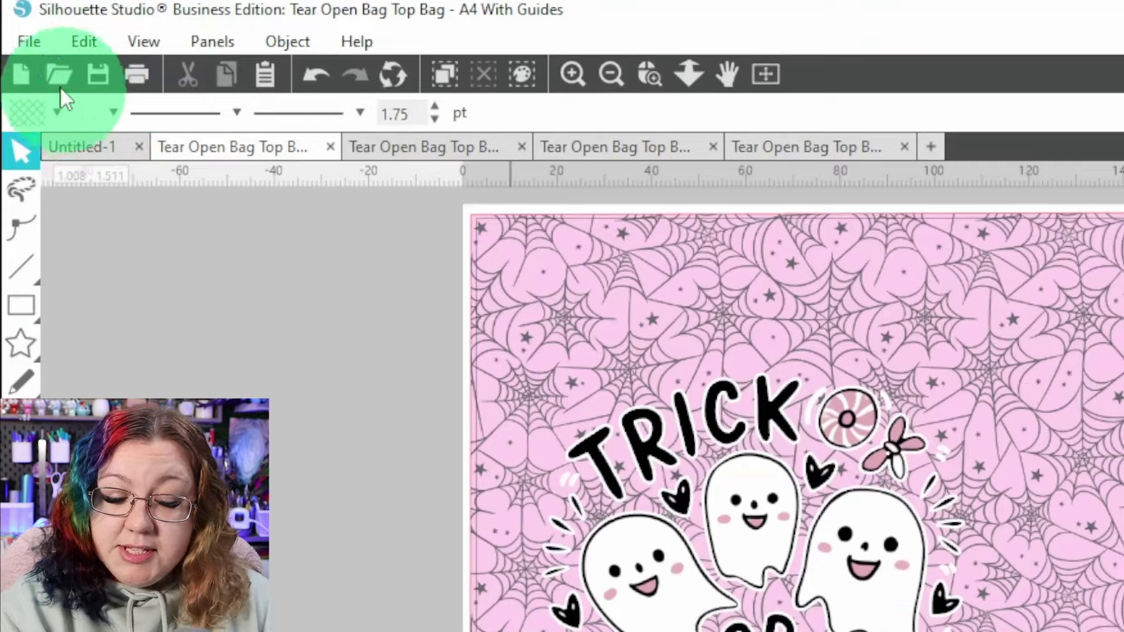
Print the Halloween bag design on the L3150 Series network printer in landscape orientation.
left_click(14, 22)
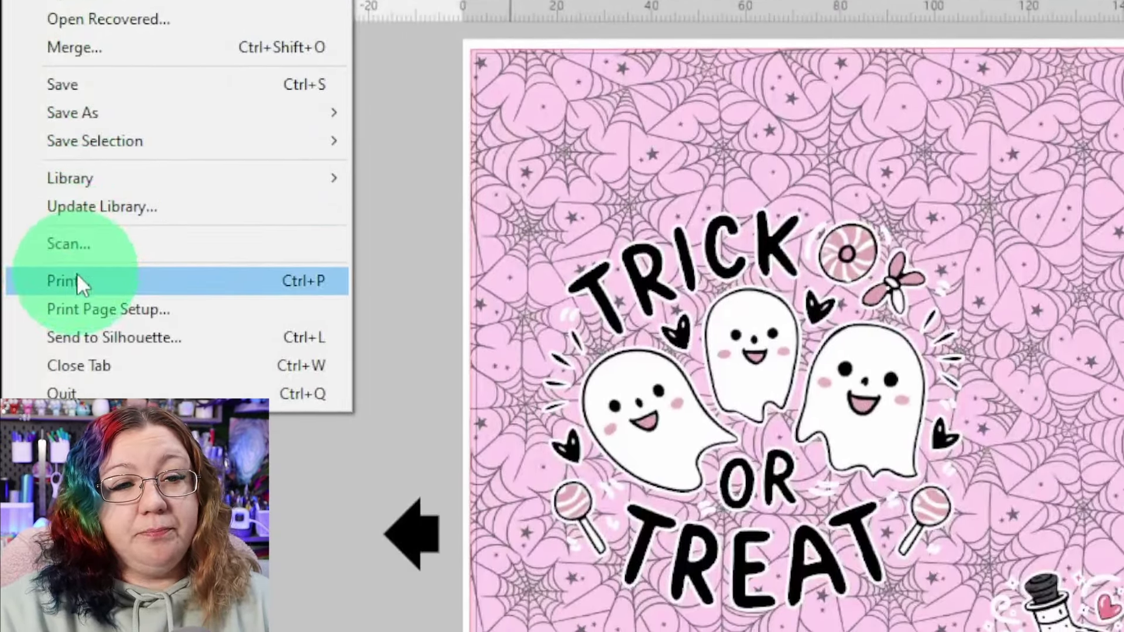
left_click(76, 276)
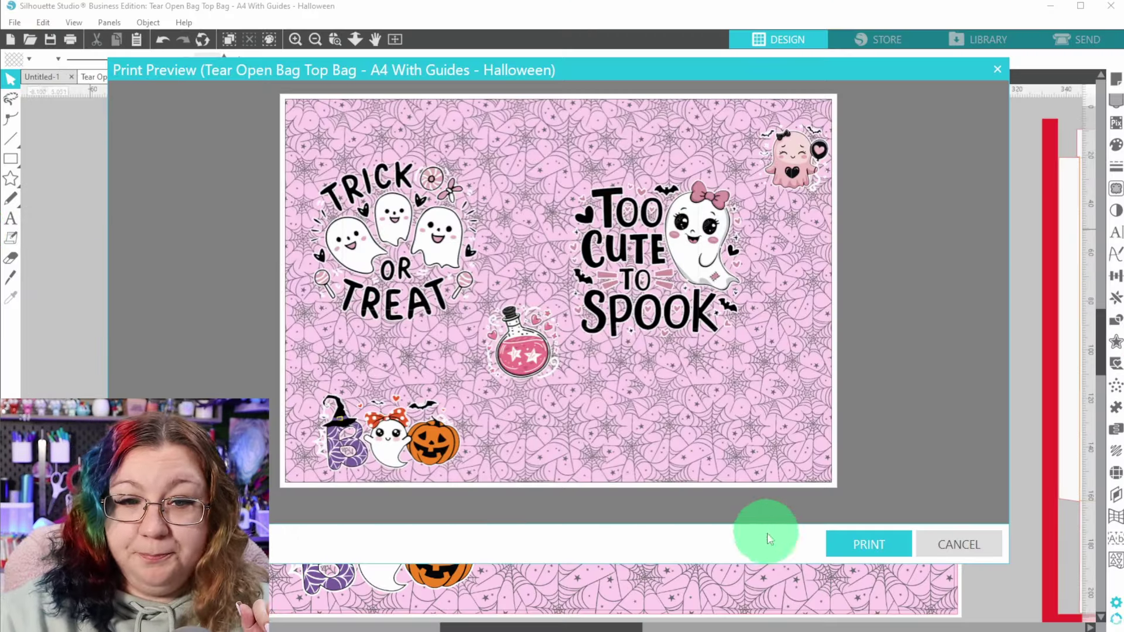
left_click(856, 542)
left_click(356, 185)
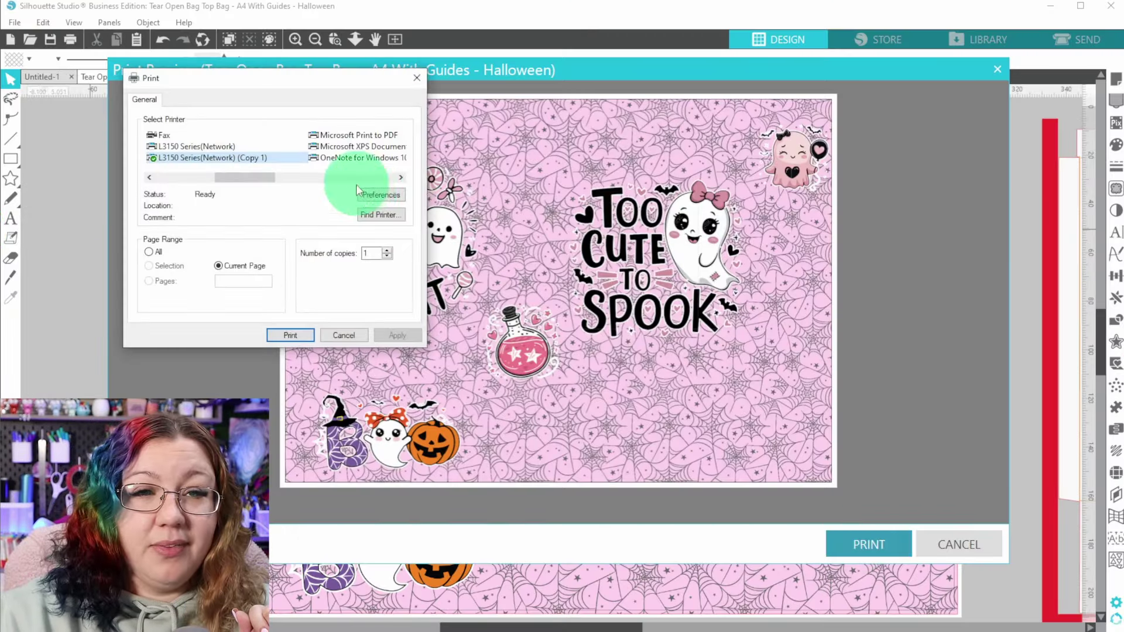
mouse_move(296, 120)
left_mouse_down()
mouse_move(349, 125)
mouse_move(502, 99)
left_mouse_up()
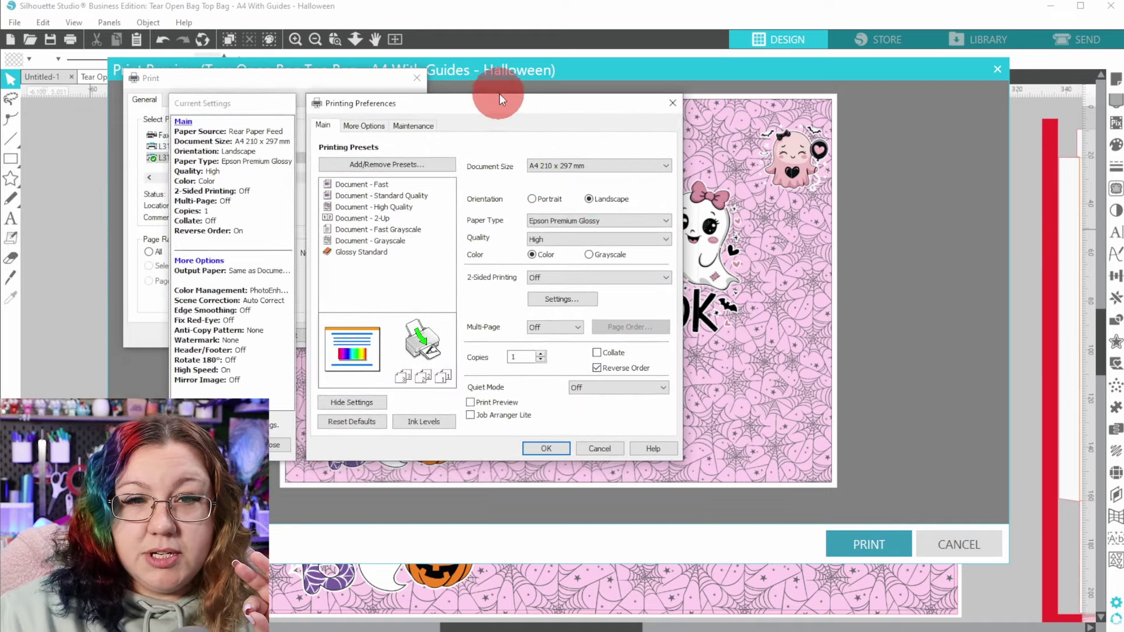
left_click(584, 200)
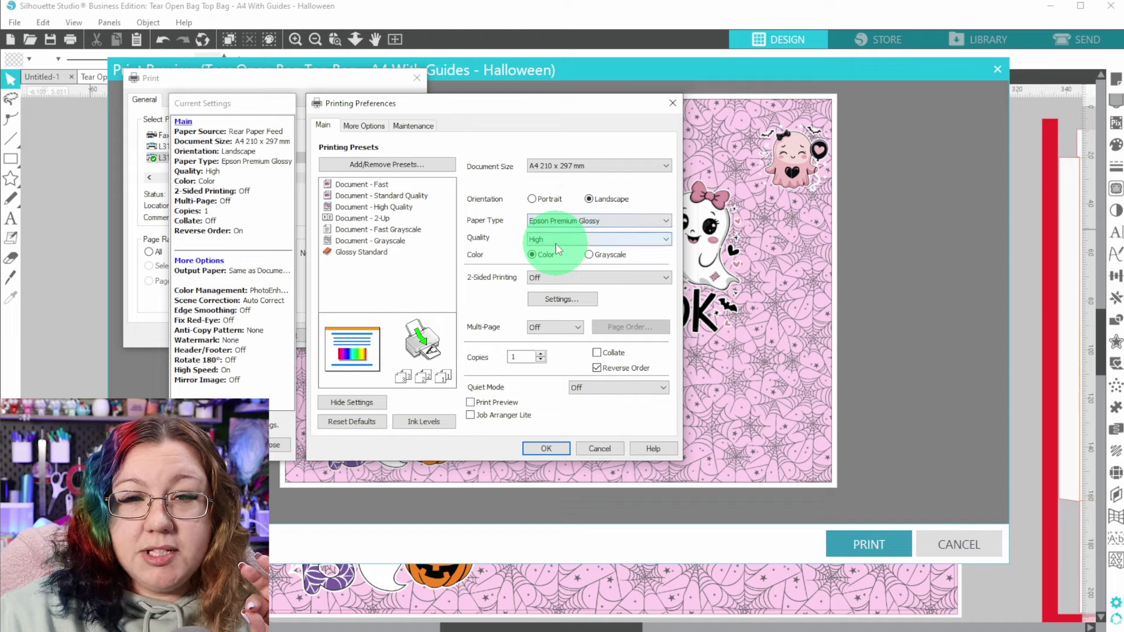
left_click(551, 449)
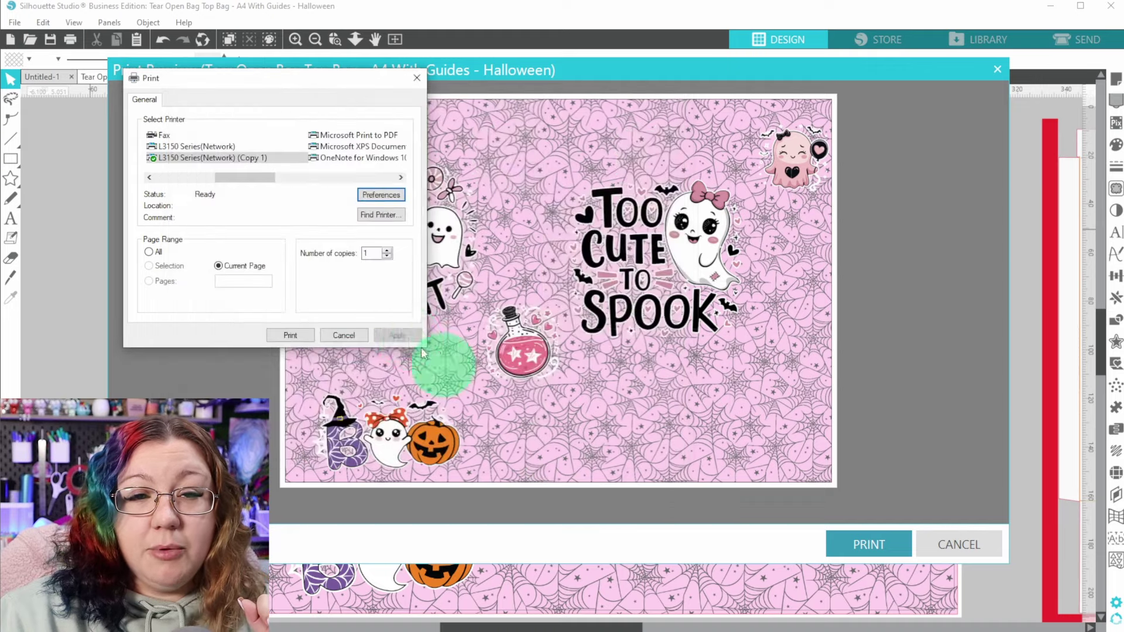
left_click(293, 337)
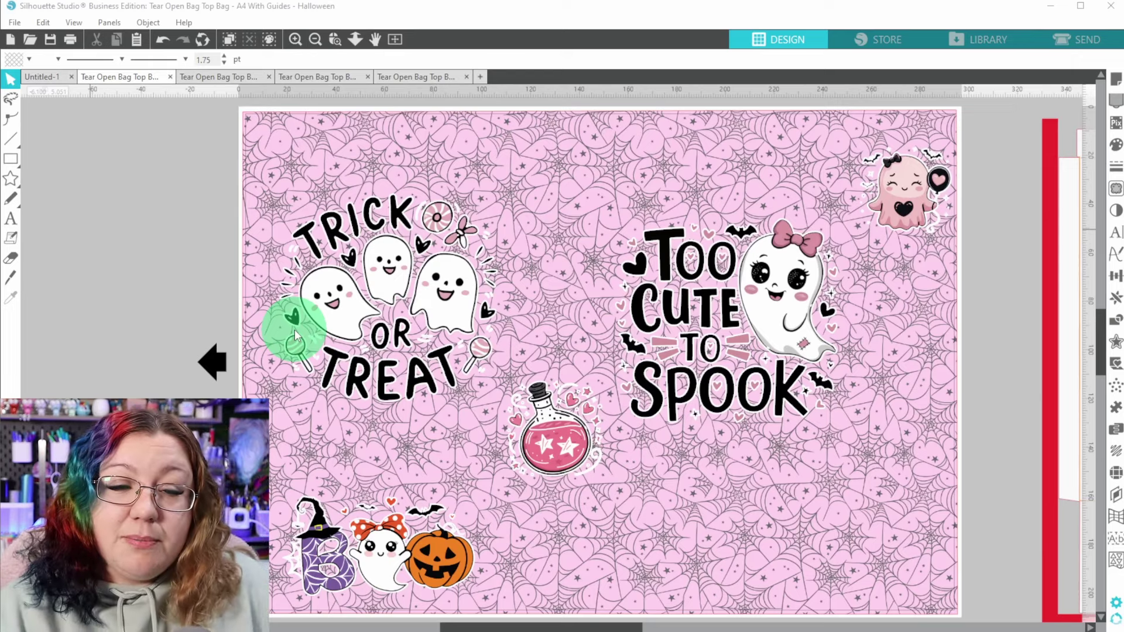
Switch to Cricut Design Space, upload the Tear Open Treat Bag - A4 template and position it at about X 1.976, Y 1.018 in.
left_click(346, 444)
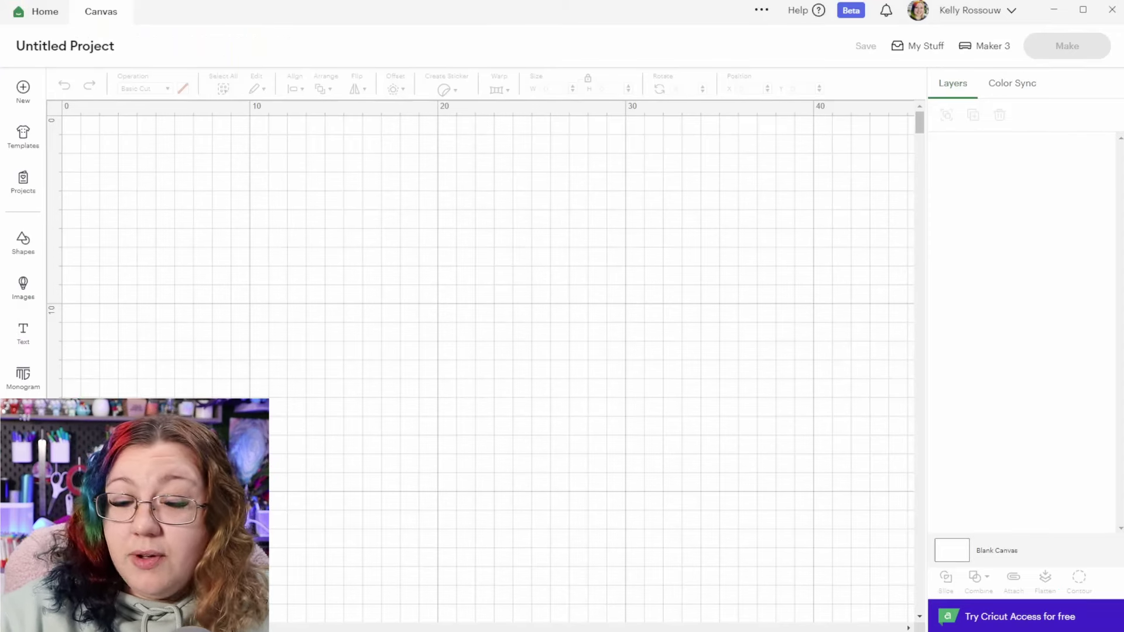
left_click(23, 421)
left_click(188, 205)
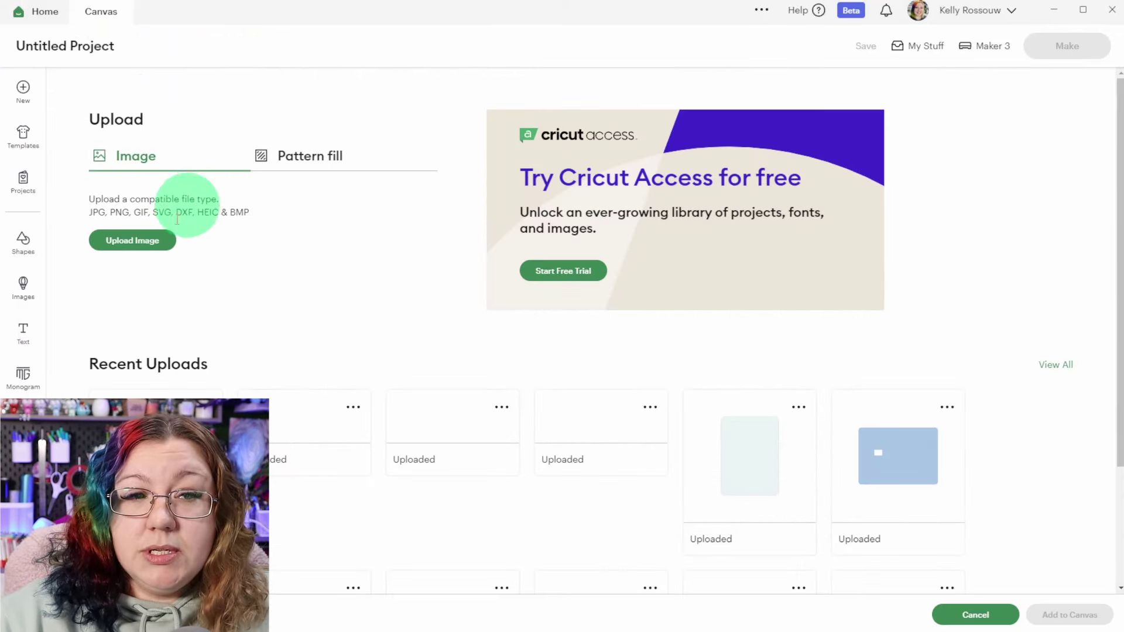
left_click(147, 241)
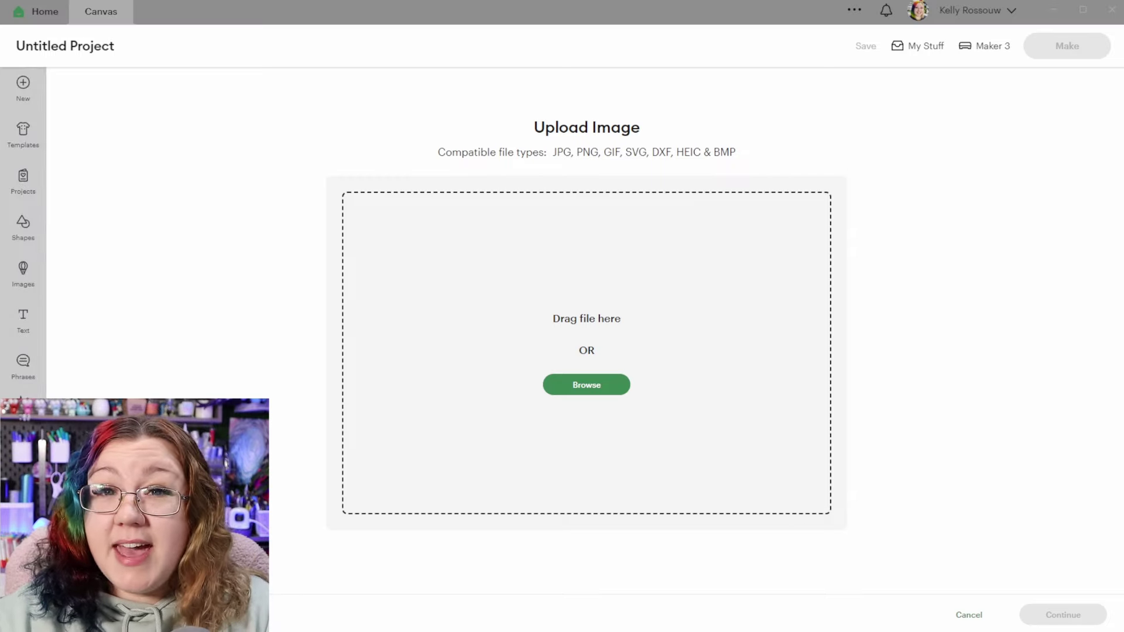
left_click_drag(179, 285, 612, 351)
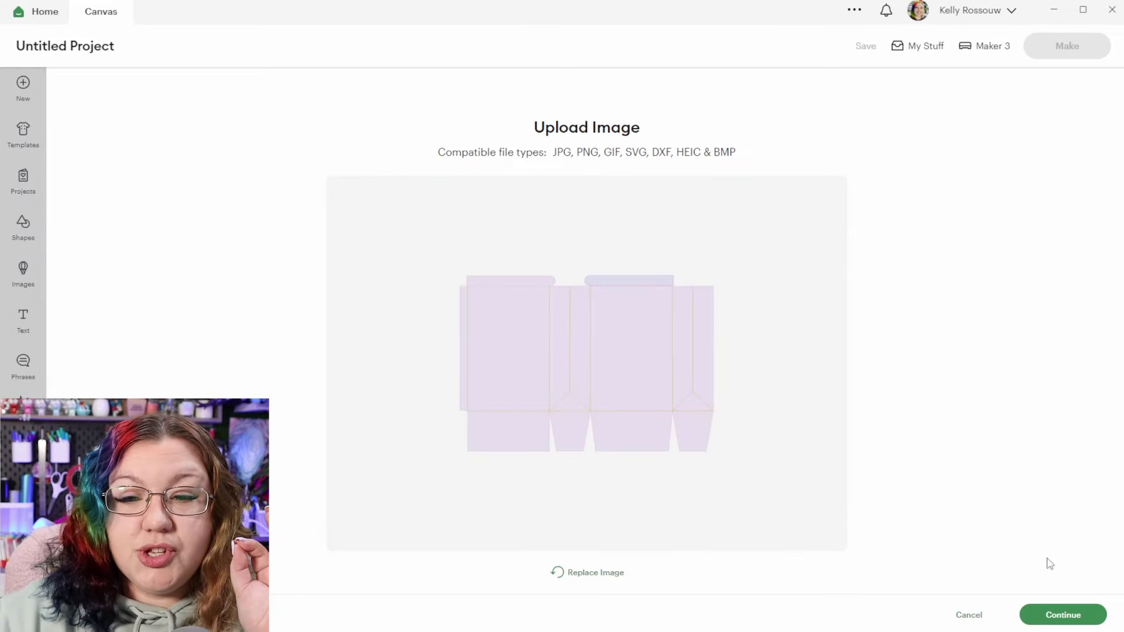
left_click(1058, 617)
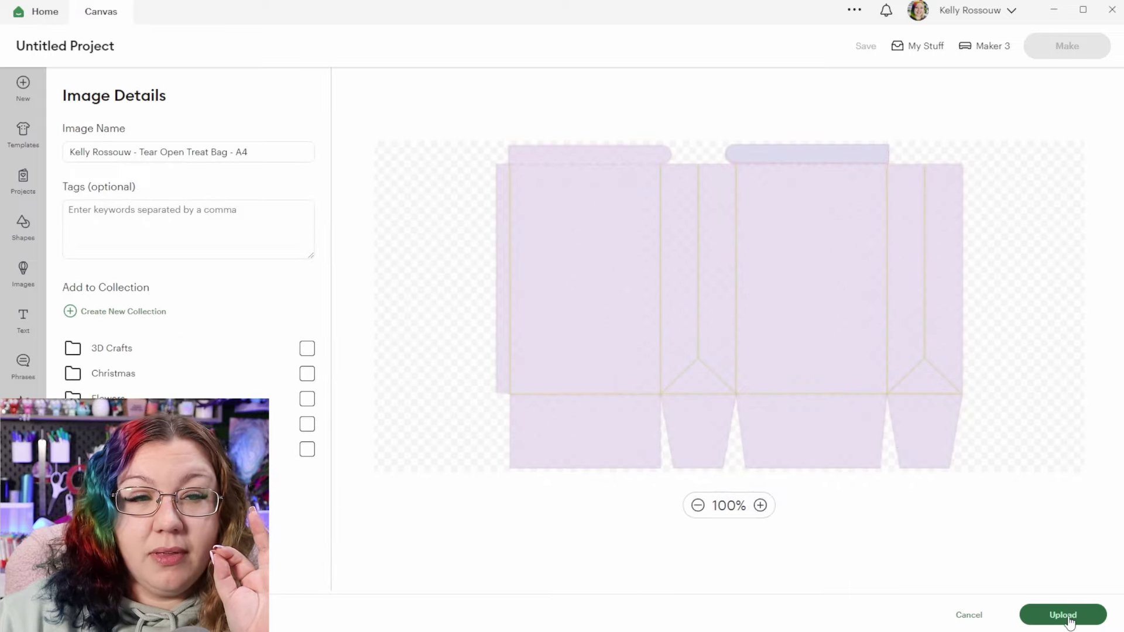
left_click(1064, 616)
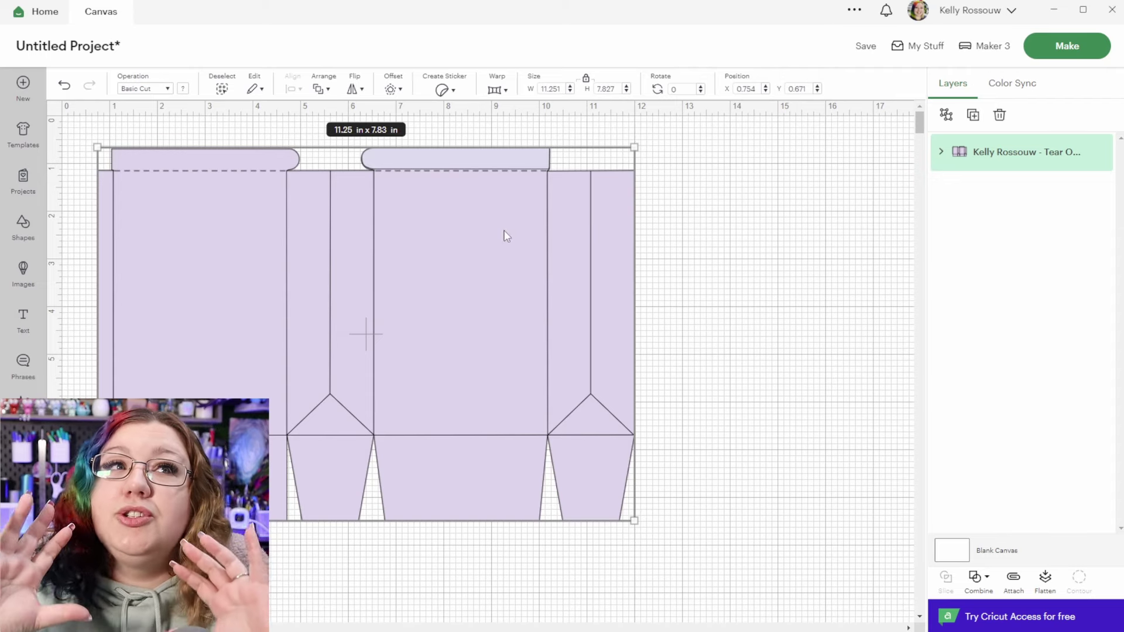
left_click_drag(410, 209, 467, 226)
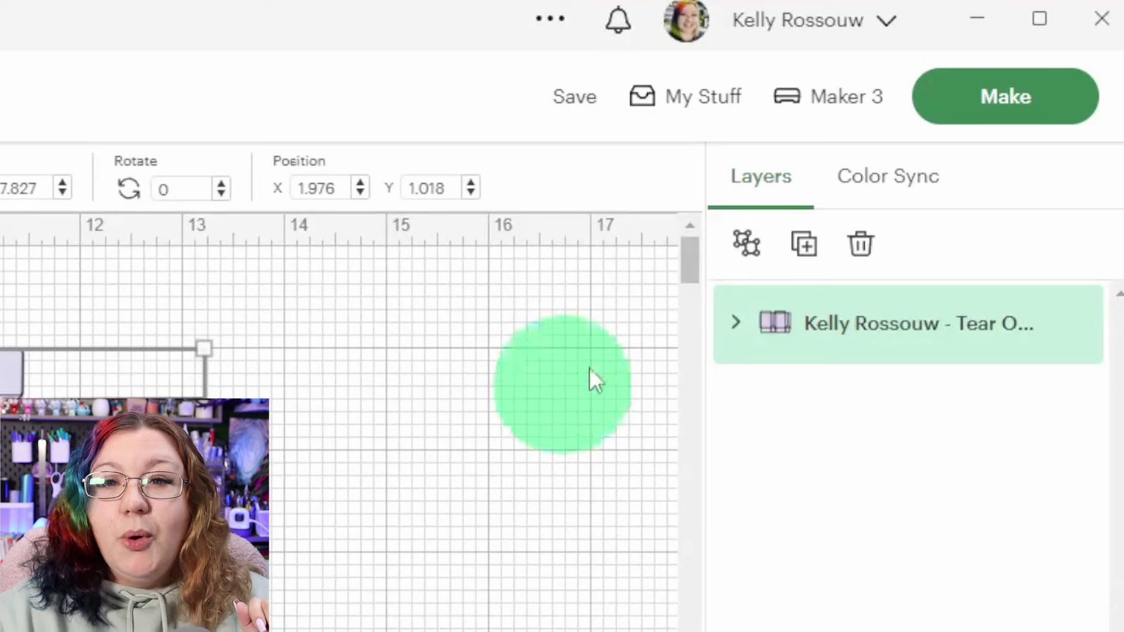
Ungroup the uploaded template and change the operation of the bag's fold-line layer to Score.
left_click(755, 258)
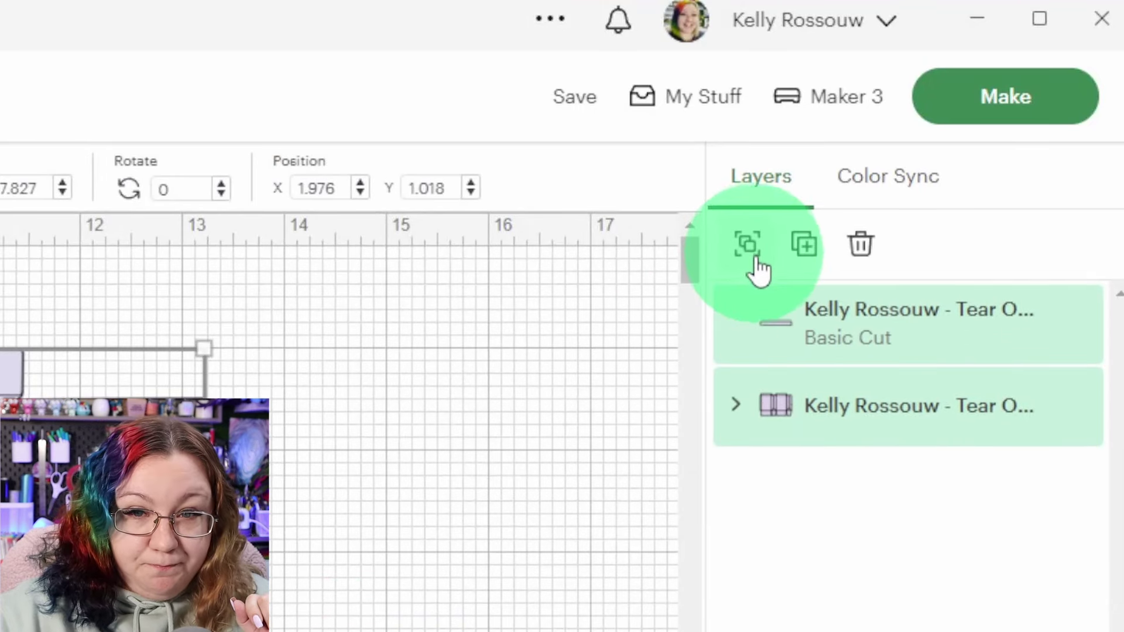
left_click(735, 410)
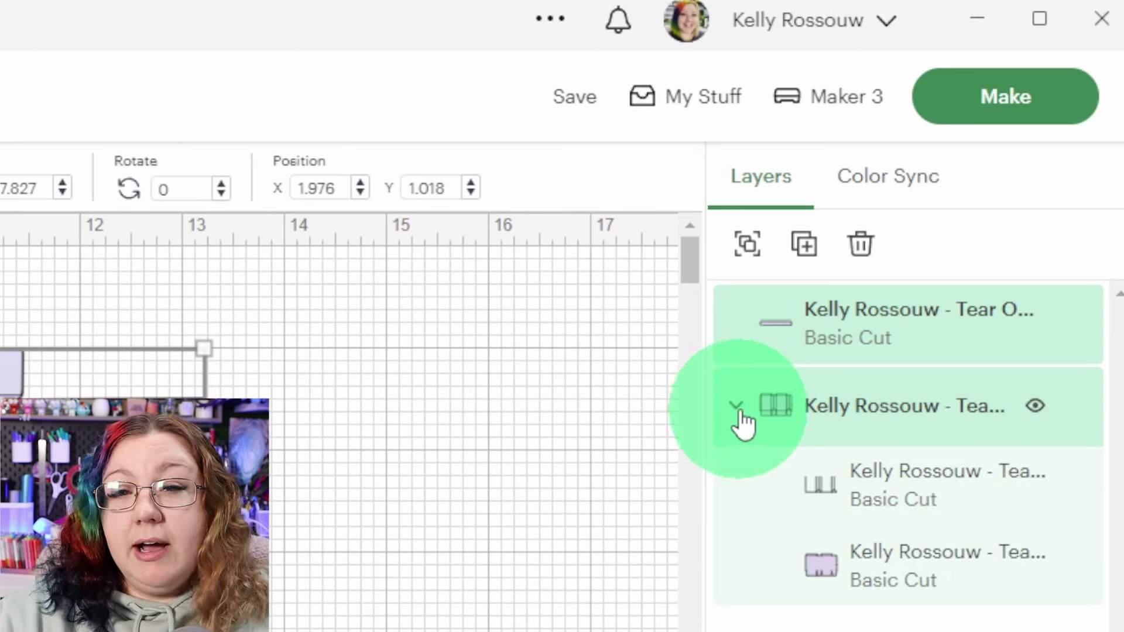
left_click(913, 504)
left_click_drag(911, 507, 821, 496)
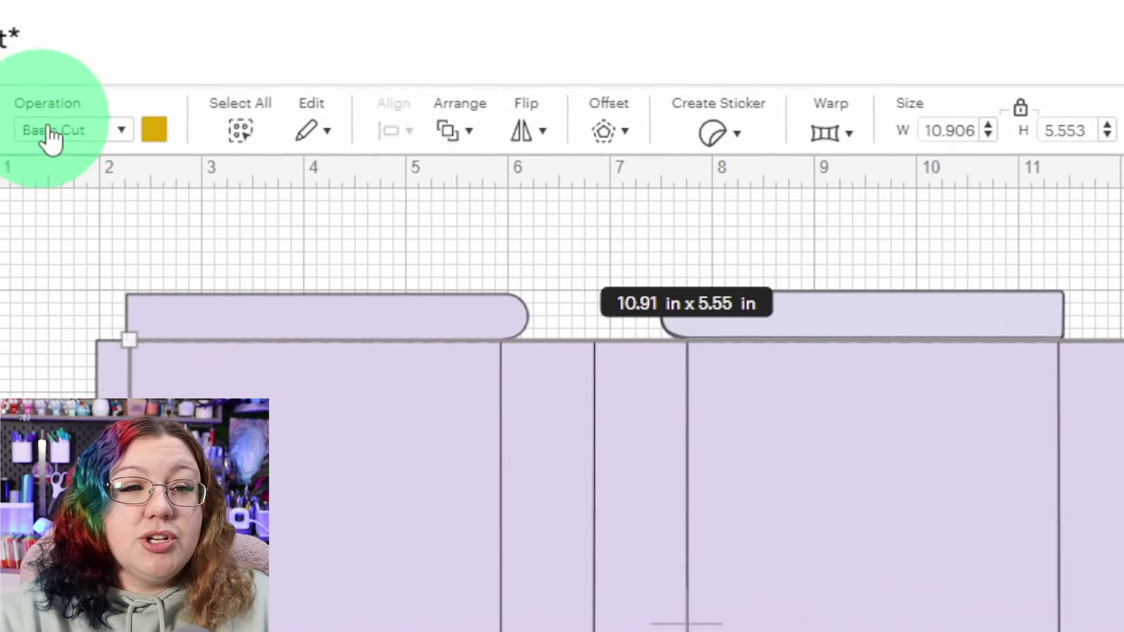
left_click(53, 135)
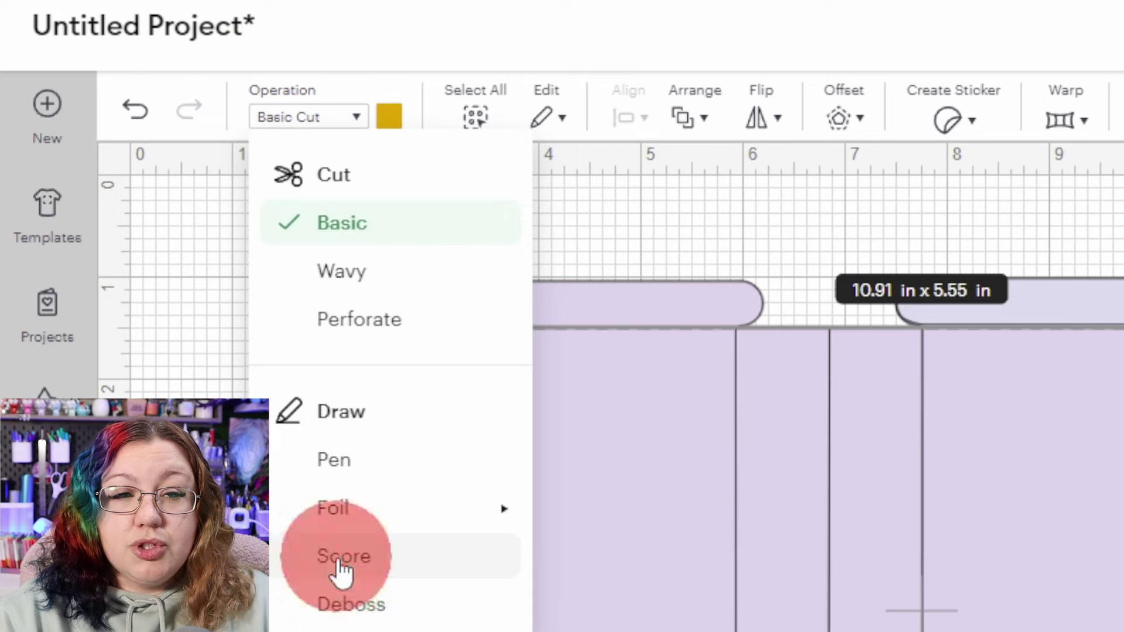
left_click(316, 559)
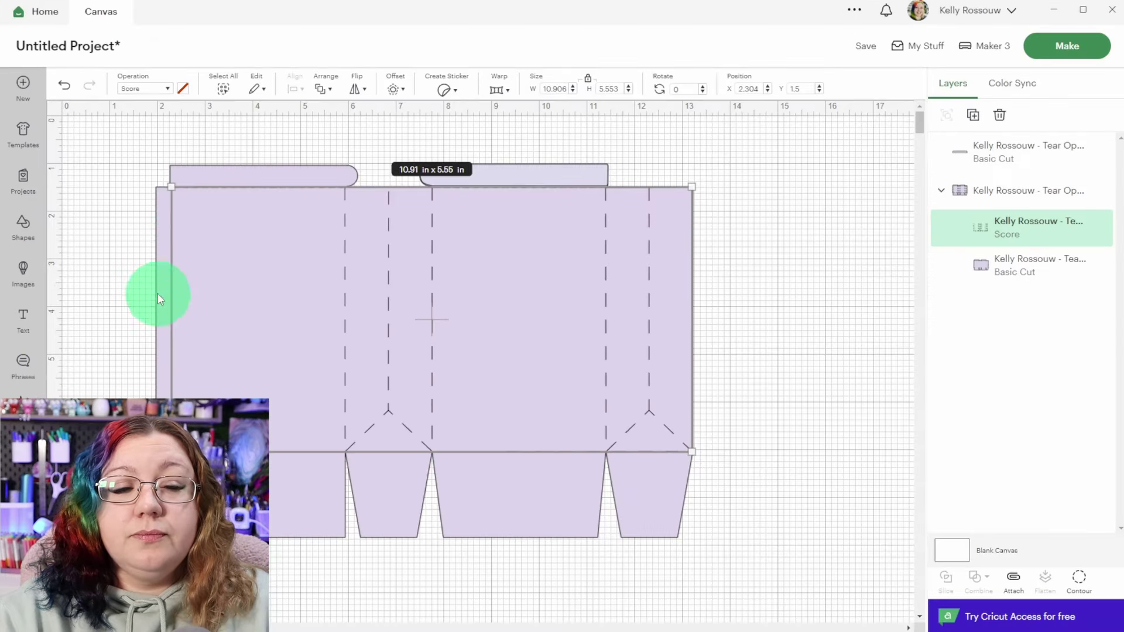
Attach the score lines to the bag's cut layer, placing the loose strip above the bag and the bag at about X 2.879, Y 2.144 in.
left_click_drag(124, 136, 202, 210)
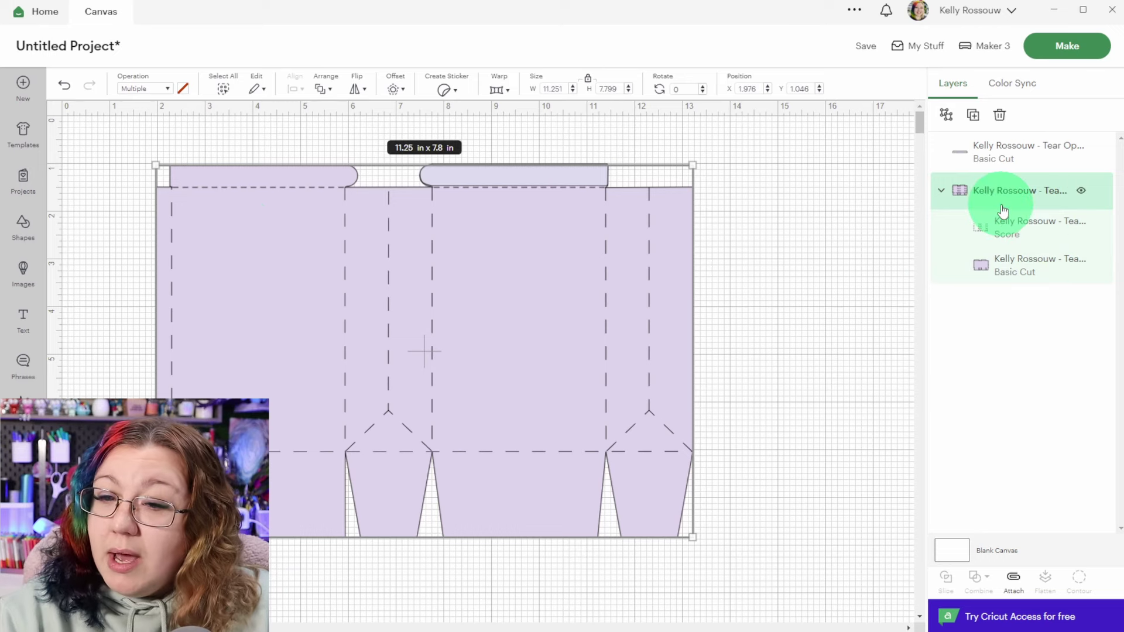
left_click(1013, 581)
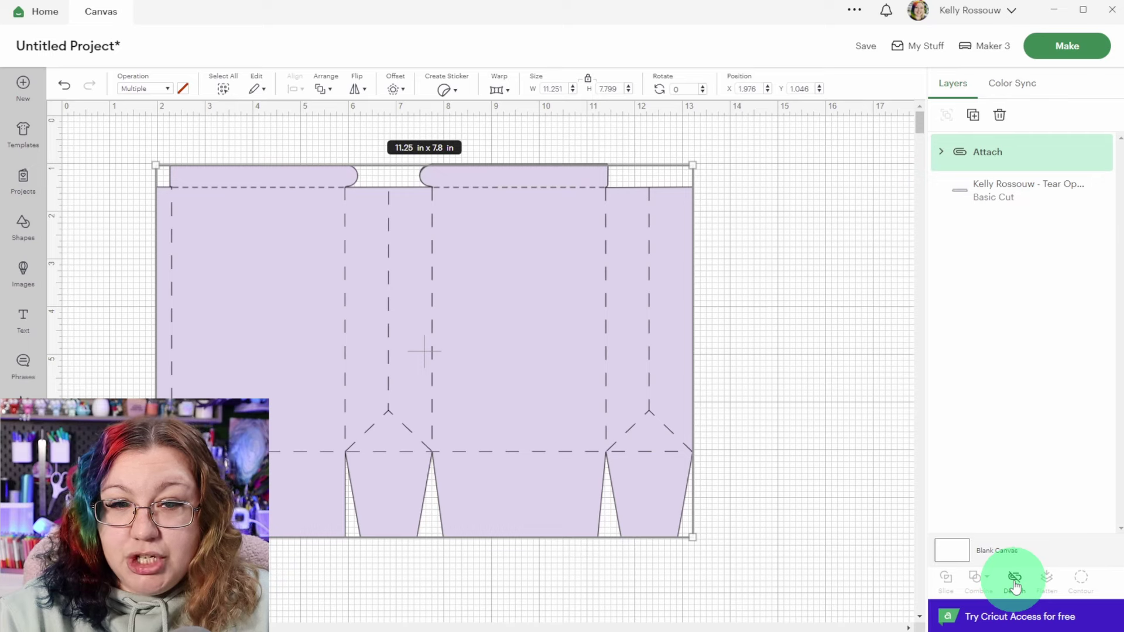
left_click_drag(505, 280, 580, 361)
left_click_drag(525, 173, 377, 141)
left_click_drag(518, 337, 496, 286)
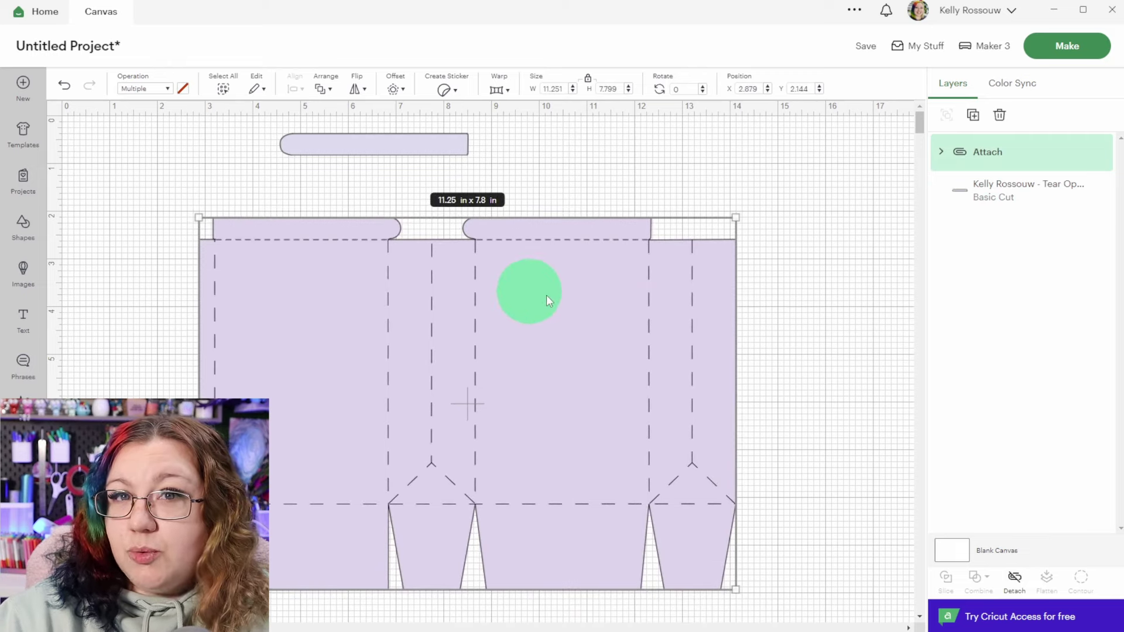